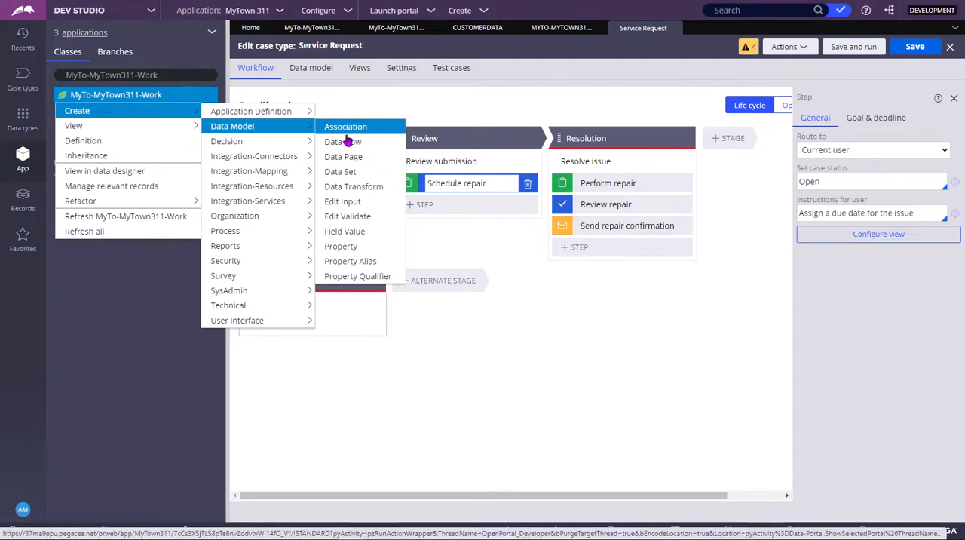
# - Create a property labelled "test" in the MyTo-MyTown311-Work class, in ruleset MyTown311 version 01-01-09
pyautogui.click(350, 249)
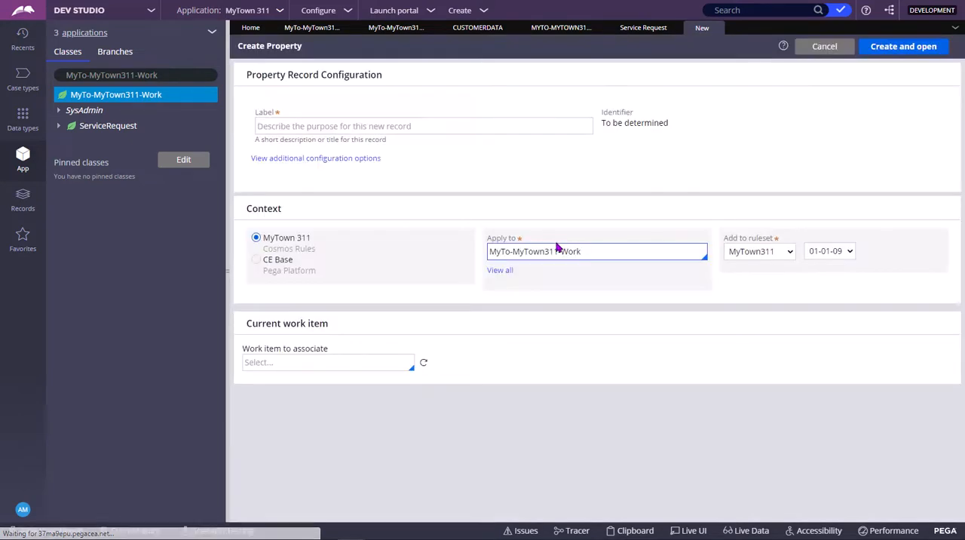
pyautogui.click(338, 128)
pyautogui.write('test')
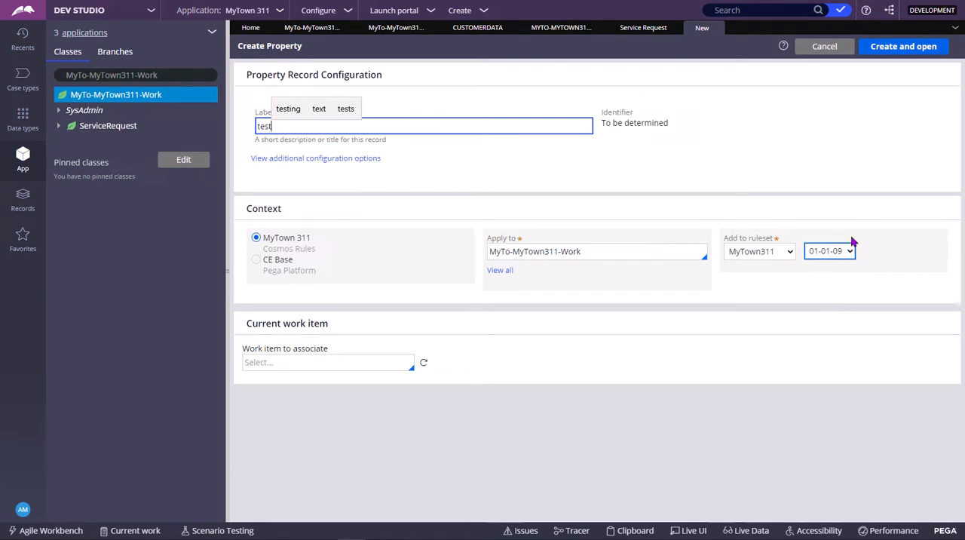
pyautogui.click(898, 47)
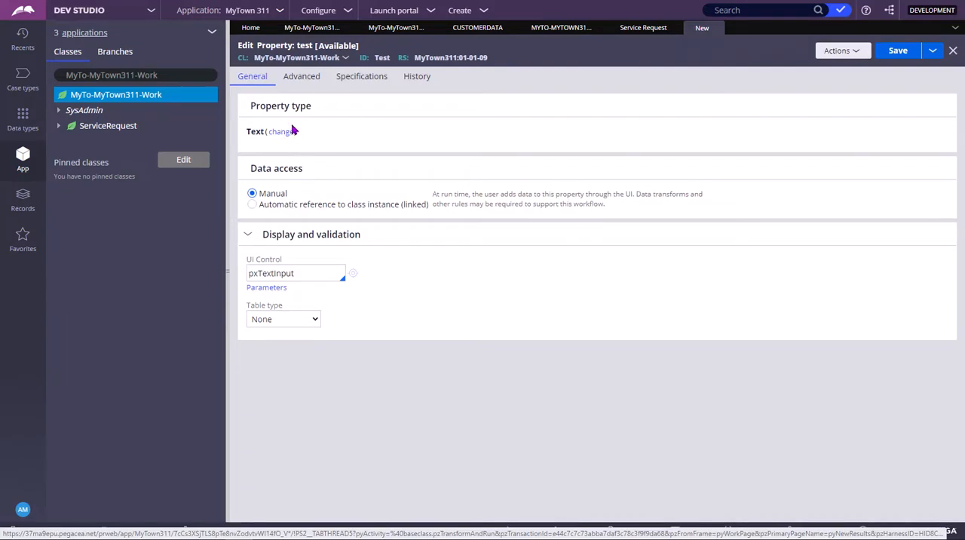
# - Review the available property types, set the test property's type to Date, and save it
pyautogui.click(283, 133)
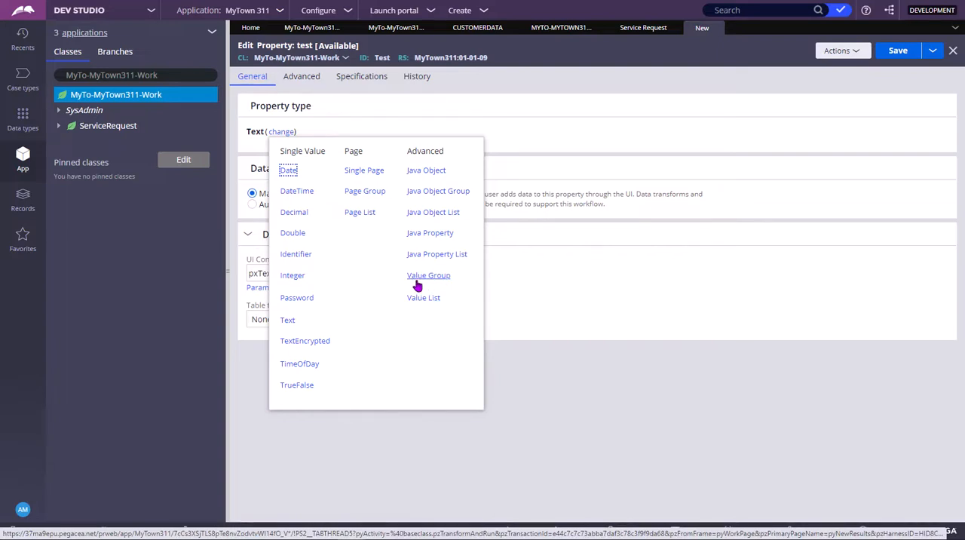
pyautogui.click(610, 269)
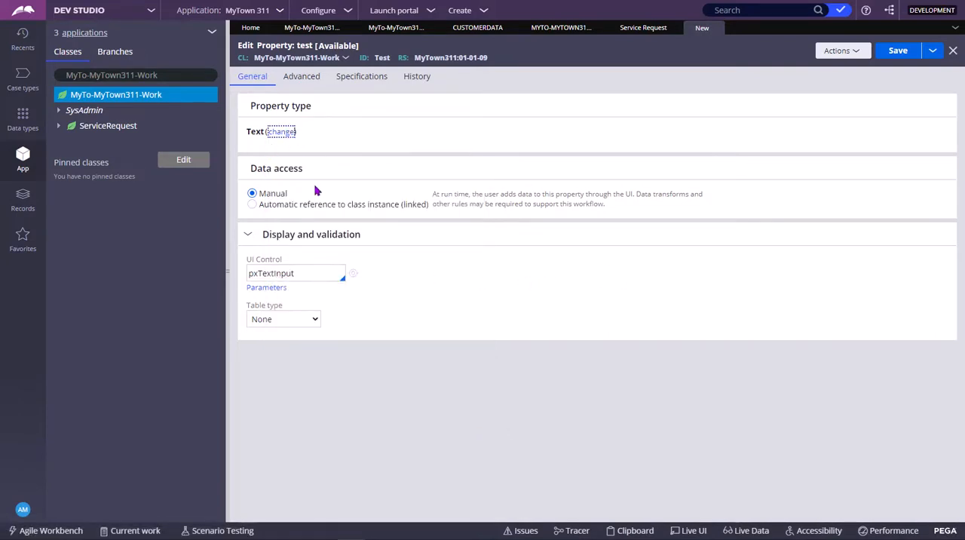
pyautogui.click(281, 132)
pyautogui.click(286, 172)
pyautogui.click(534, 231)
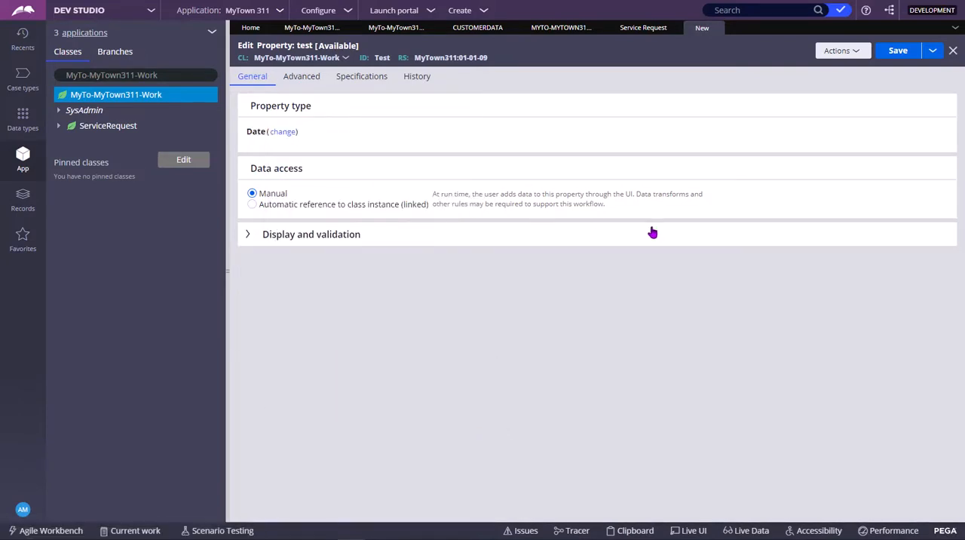
pyautogui.click(897, 51)
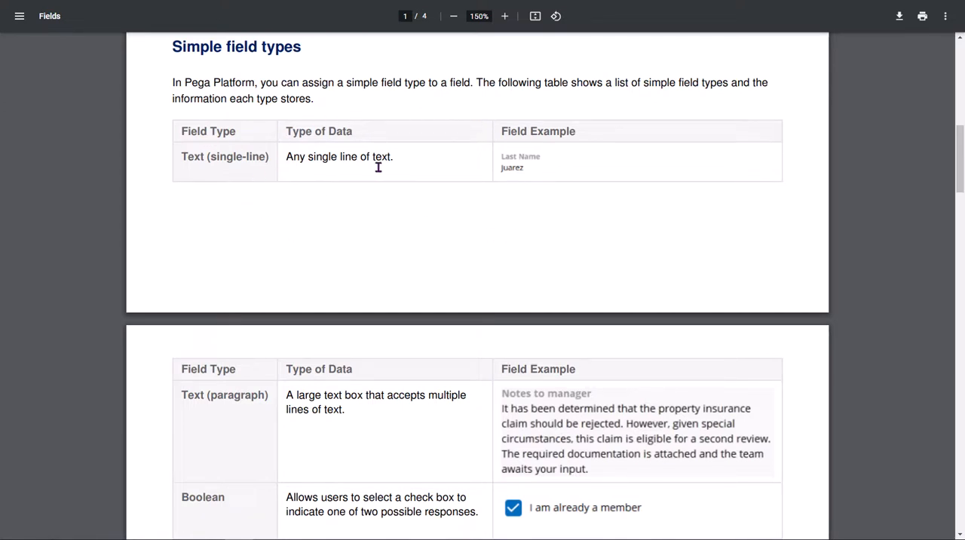
# - Read through the simple field types table in the Fields PDF, from single-line text to picklist
pyautogui.scroll(-3, 512, 194)
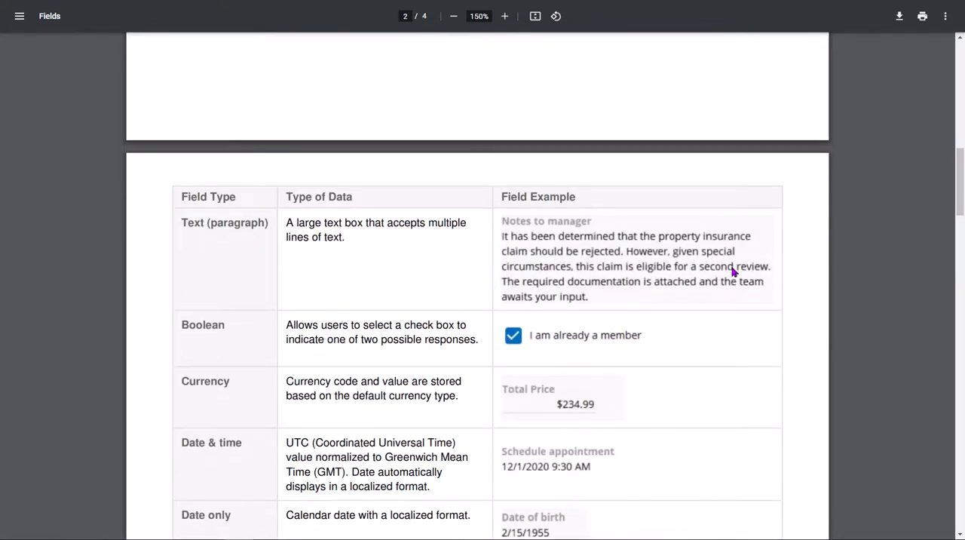
pyautogui.scroll(-1, 201, 351)
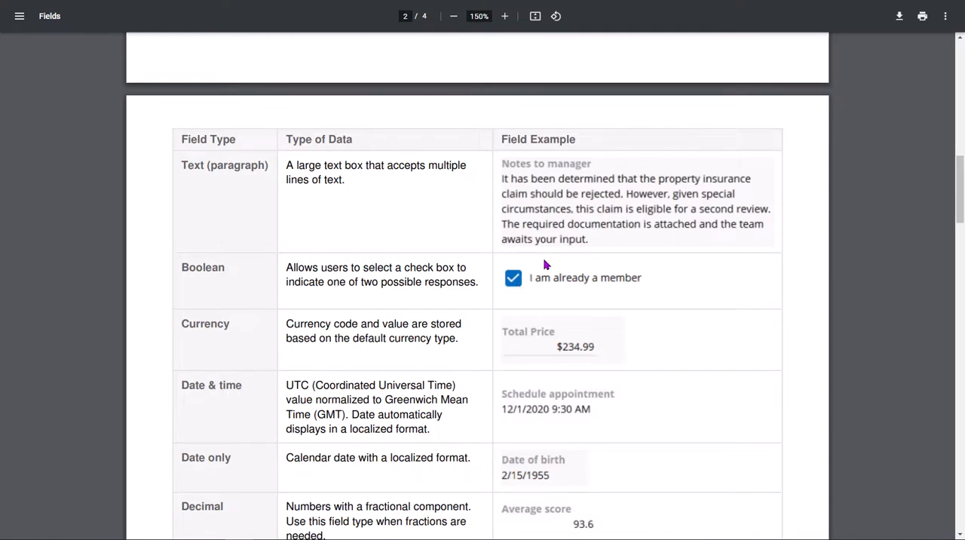
pyautogui.scroll(-1, 433, 323)
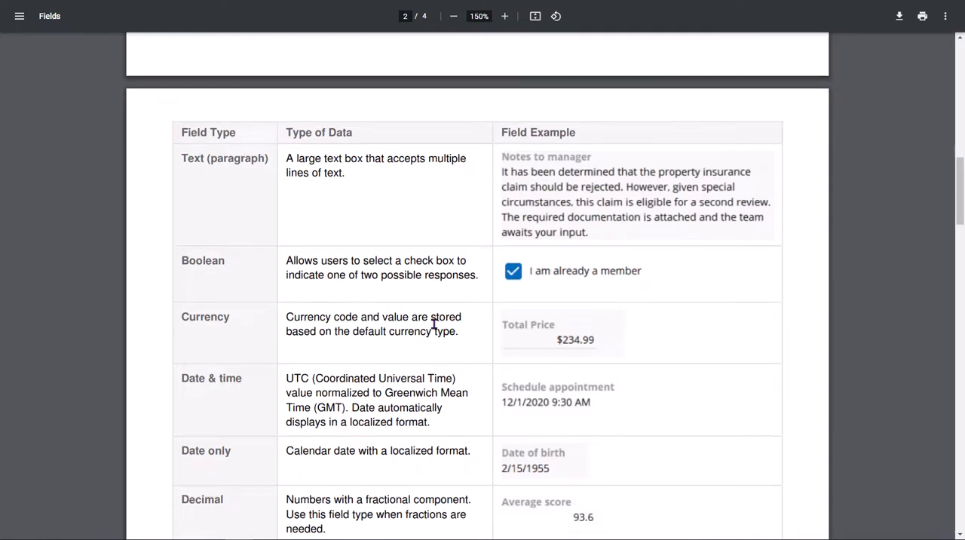
pyautogui.scroll(-1, 453, 317)
pyautogui.scroll(-1, 498, 313)
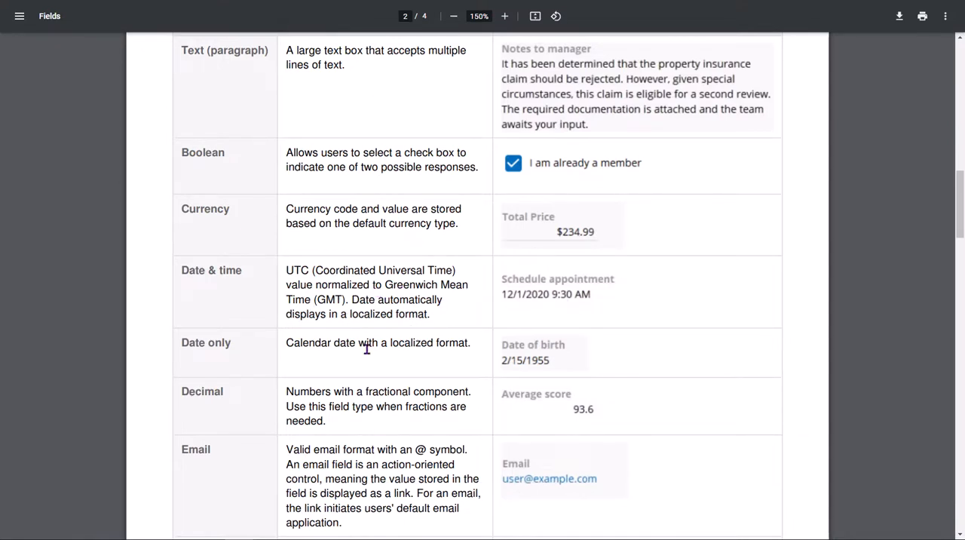
pyautogui.scroll(-1, 377, 336)
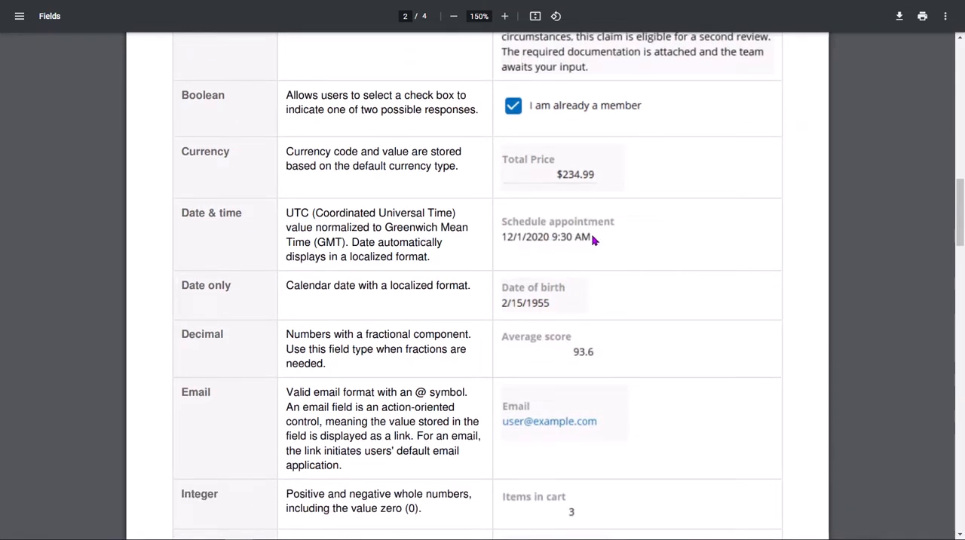
pyautogui.scroll(-1, 573, 347)
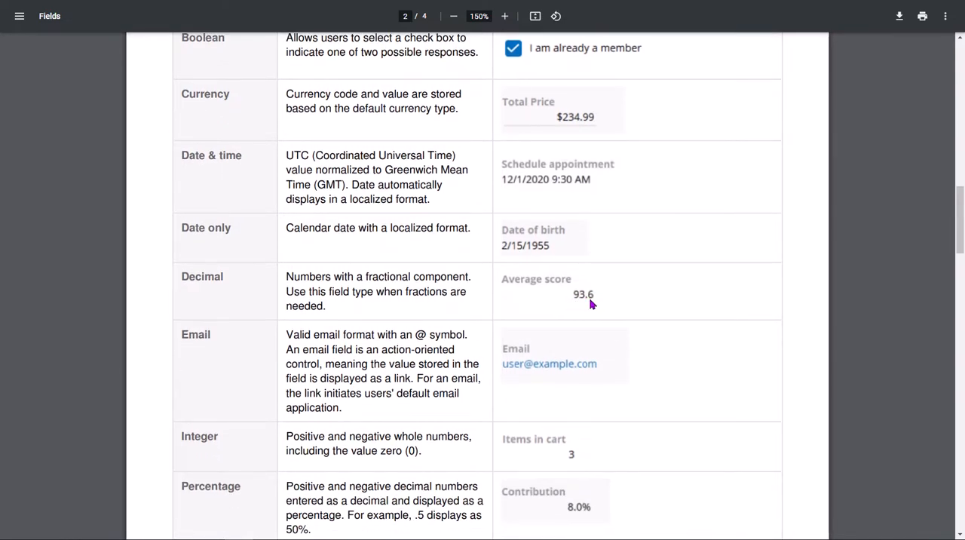
pyautogui.scroll(-2, 543, 283)
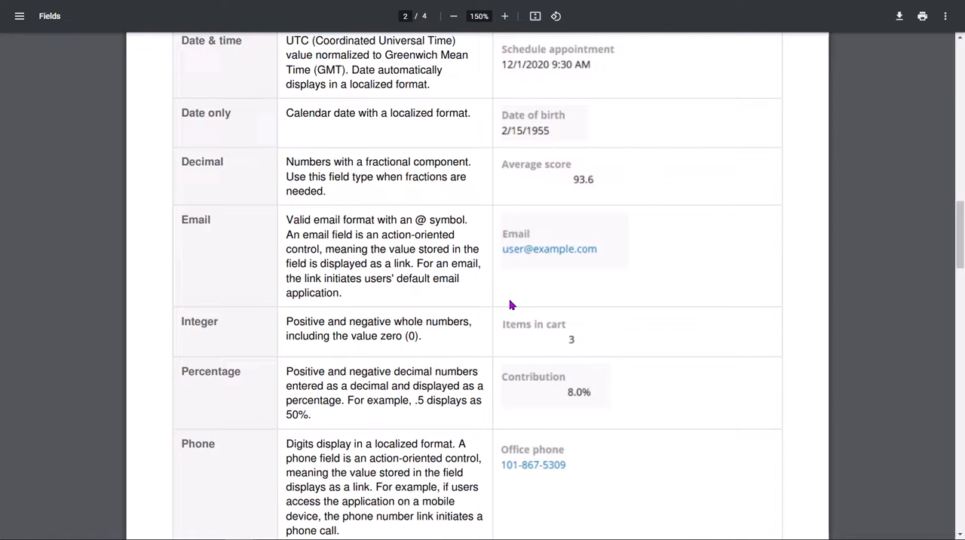
pyautogui.scroll(-3, 573, 332)
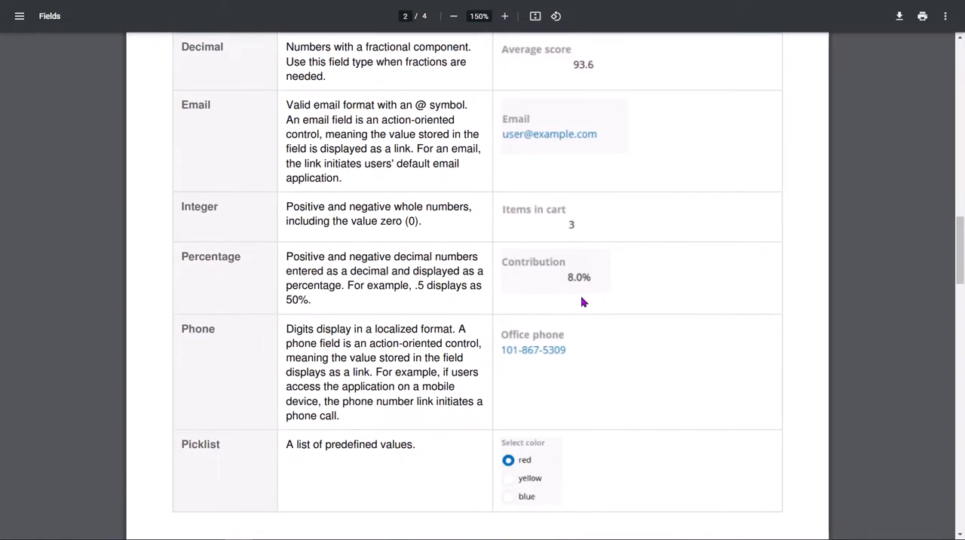
pyautogui.scroll(-5, 582, 299)
pyautogui.scroll(-3, 601, 342)
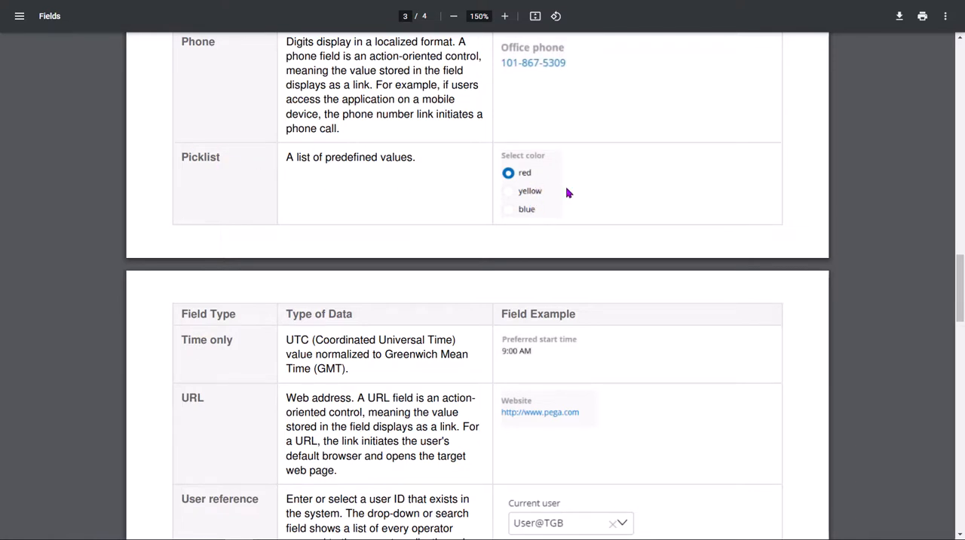
pyautogui.scroll(-2, 530, 234)
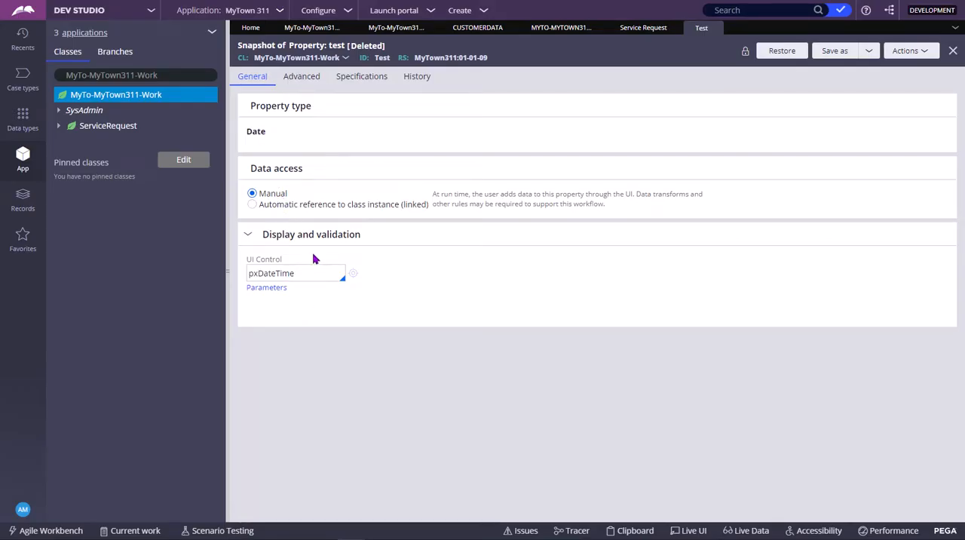
# - Set the UI control of the test property to pxDropdown in Dev Studio
pyautogui.click(333, 278)
pyautogui.hotkey('ctrl', 'a')
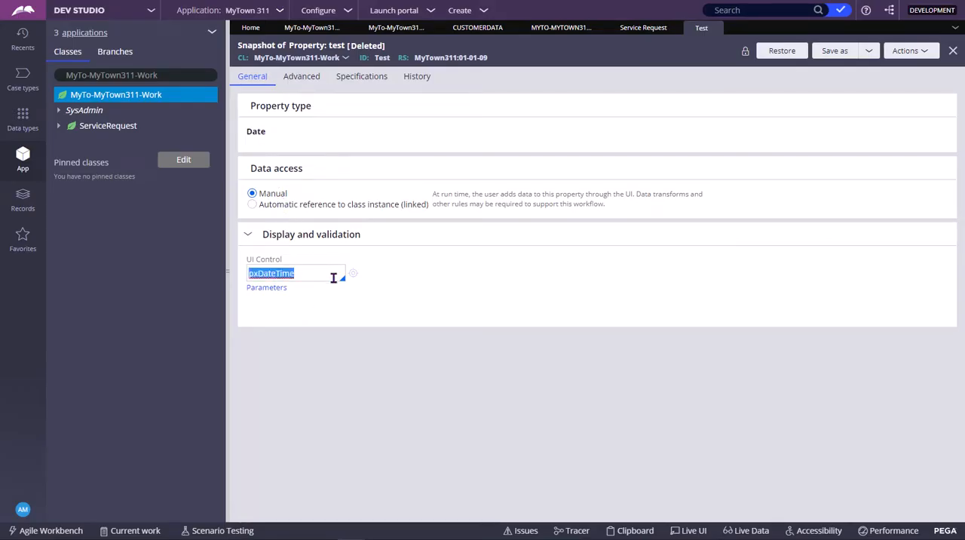
pyautogui.write('drop')
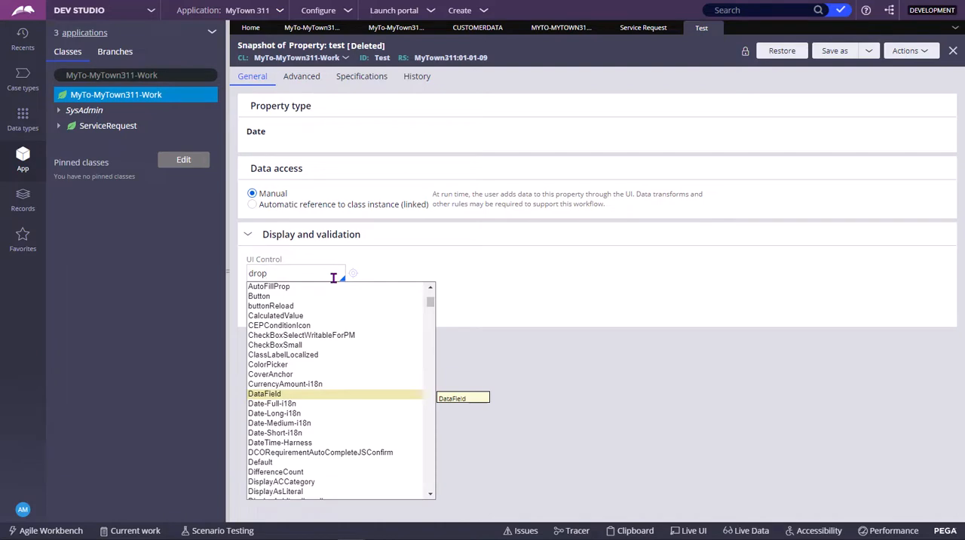
pyautogui.click(252, 273)
pyautogui.write('px')
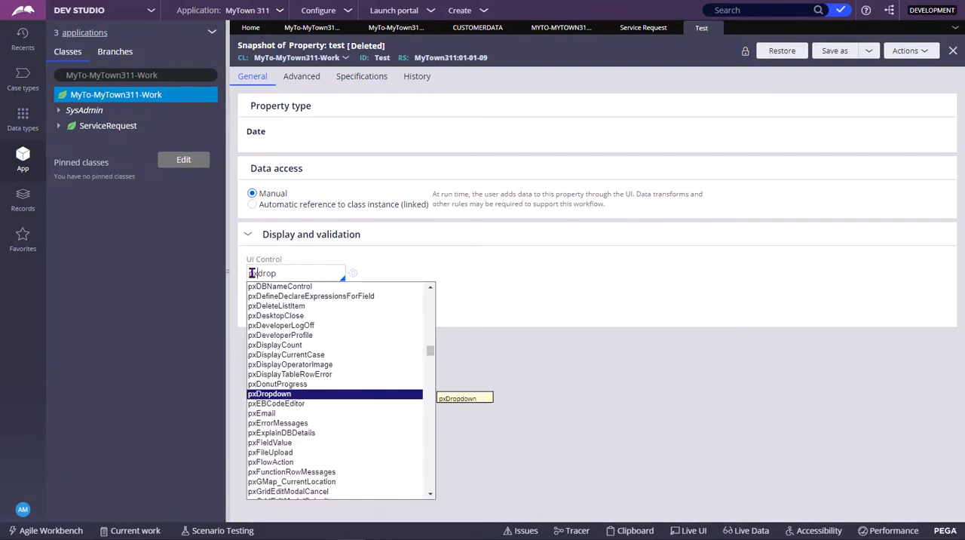
pyautogui.press('Return')
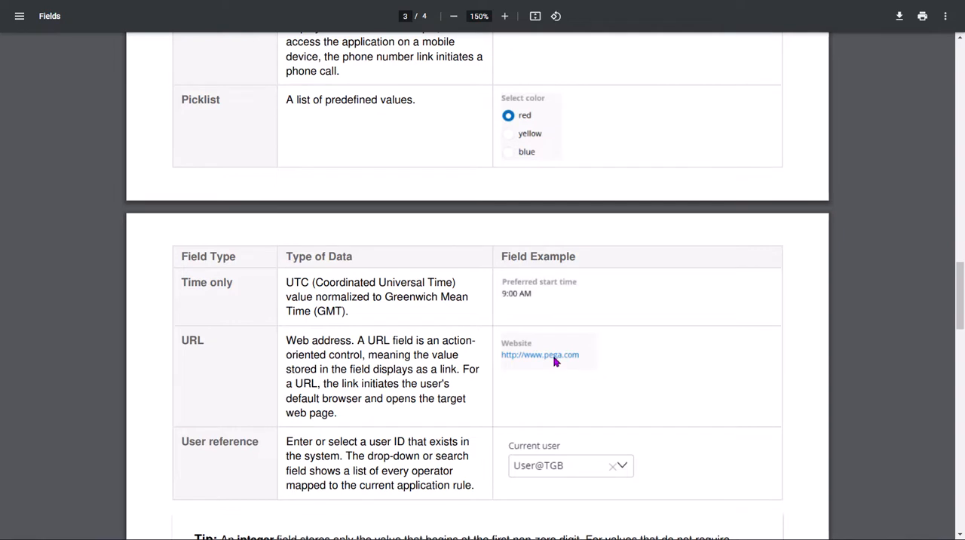
# - Read the remaining simple field types and the fancy field types, Attachment and Location, in the Fields PDF
pyautogui.scroll(-3, 555, 361)
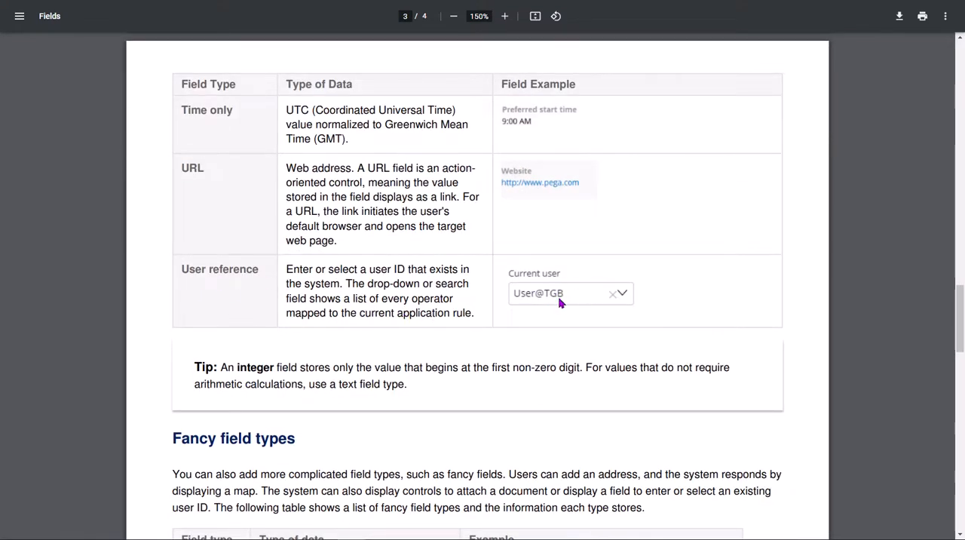
pyautogui.scroll(-5, 569, 306)
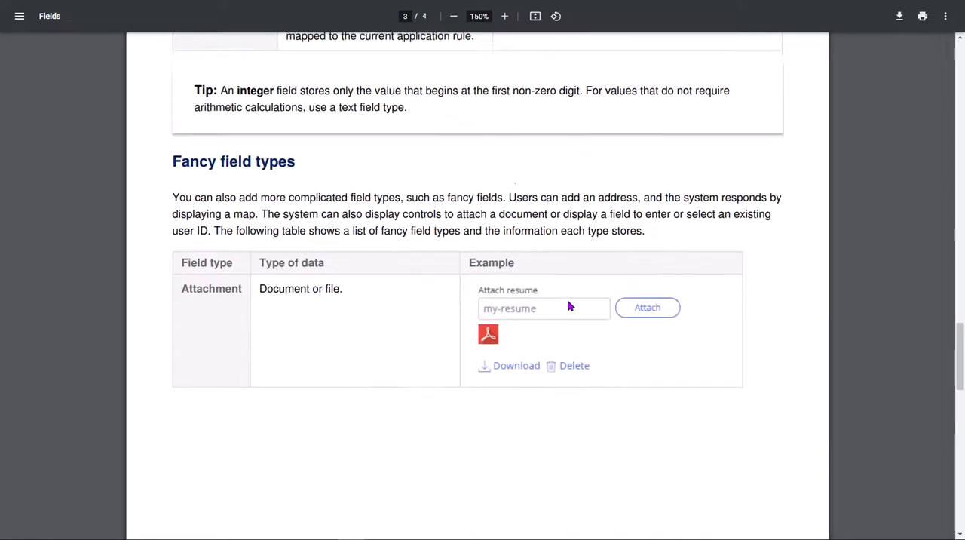
pyautogui.scroll(1, 570, 306)
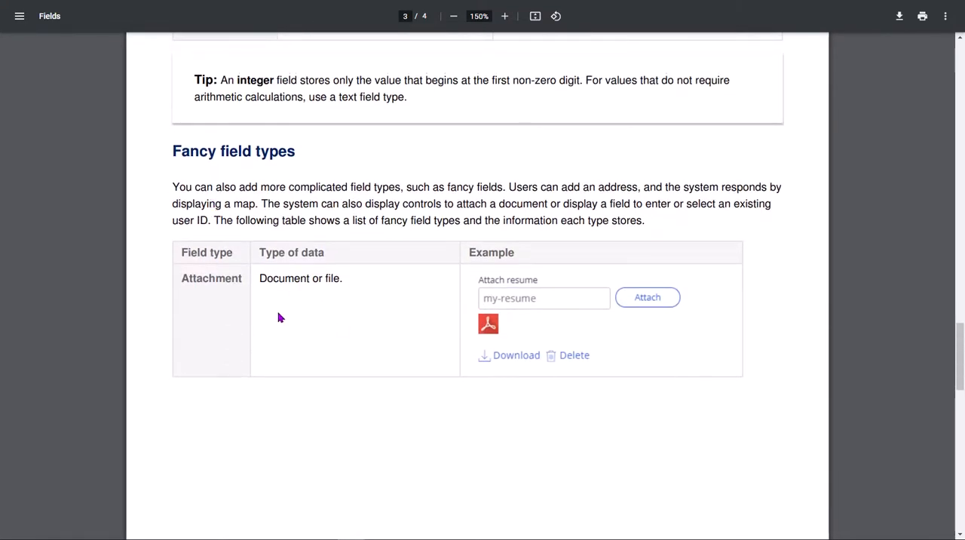
pyautogui.scroll(-6, 448, 349)
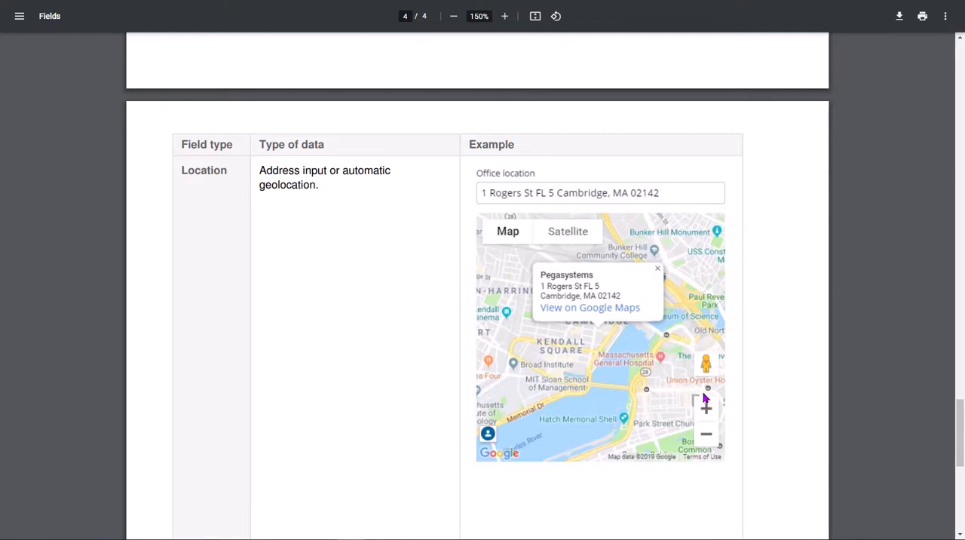
pyautogui.scroll(-6, 601, 428)
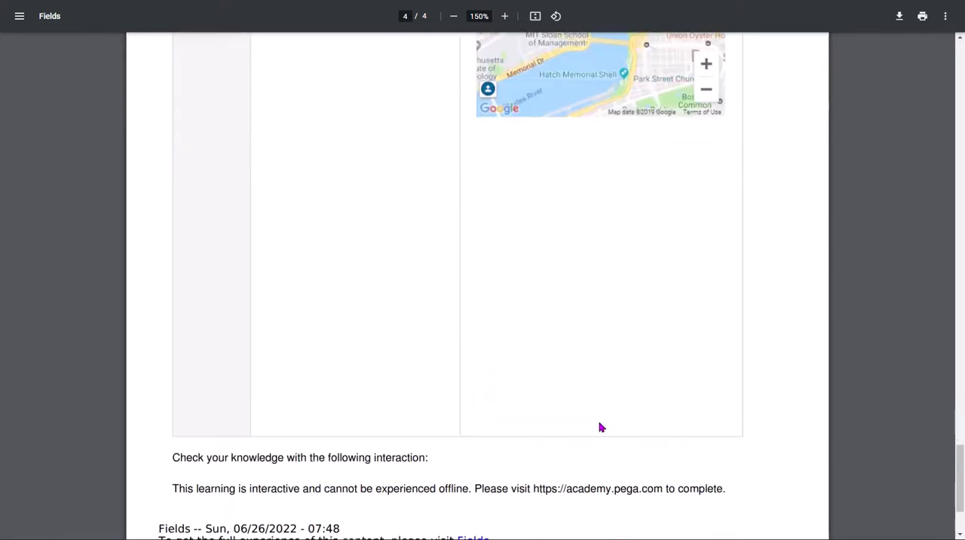
pyautogui.scroll(4, 601, 428)
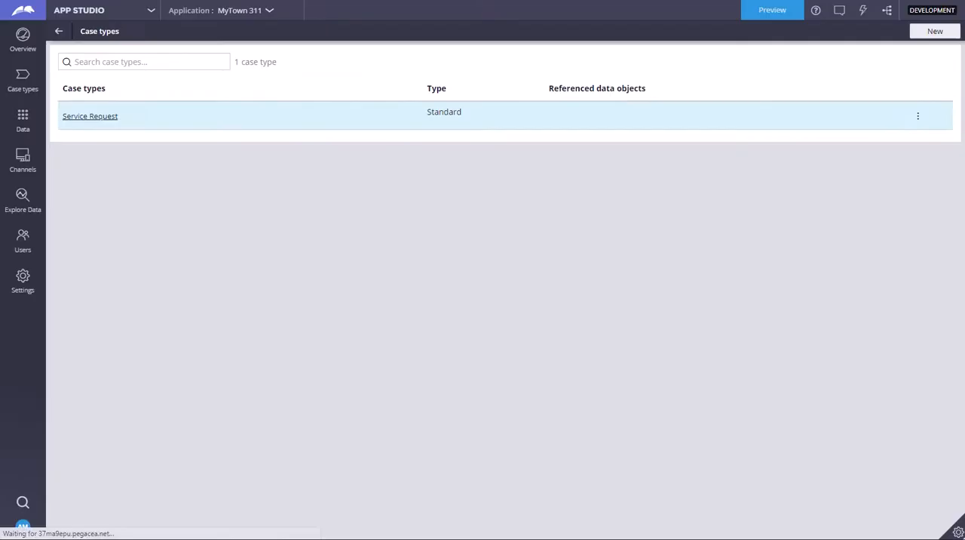
# - Open the Service Request case type in App Studio and bring up the view configuration of its Schedule repair step
pyautogui.click(108, 118)
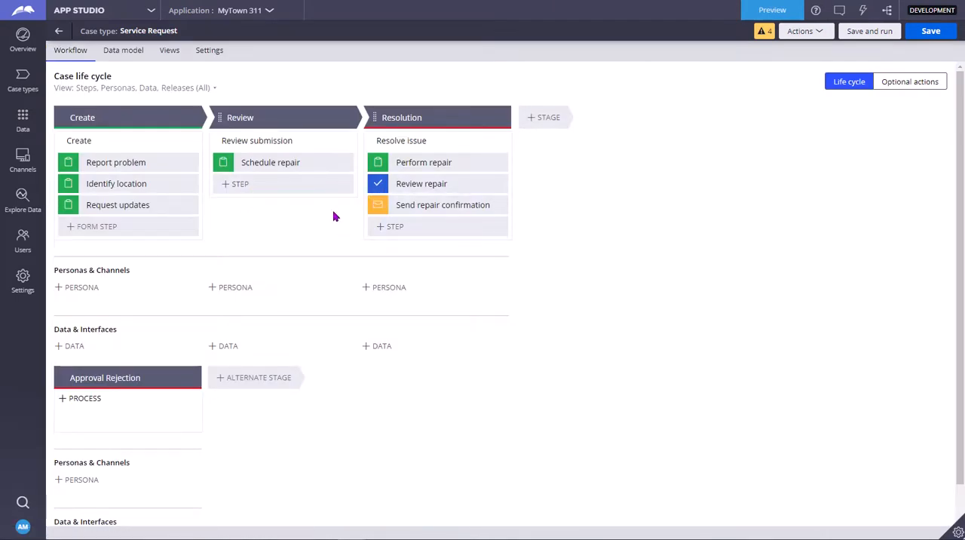
pyautogui.click(408, 205)
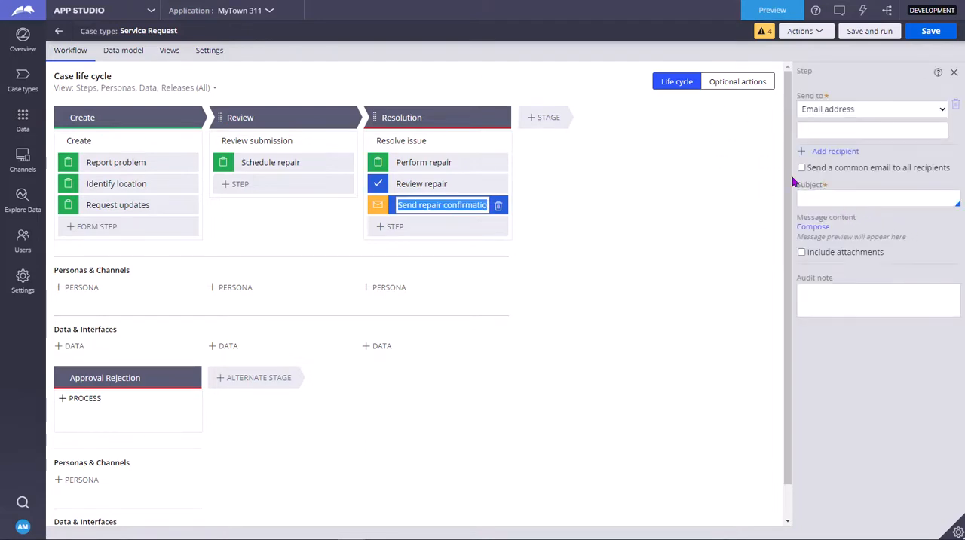
pyautogui.click(300, 164)
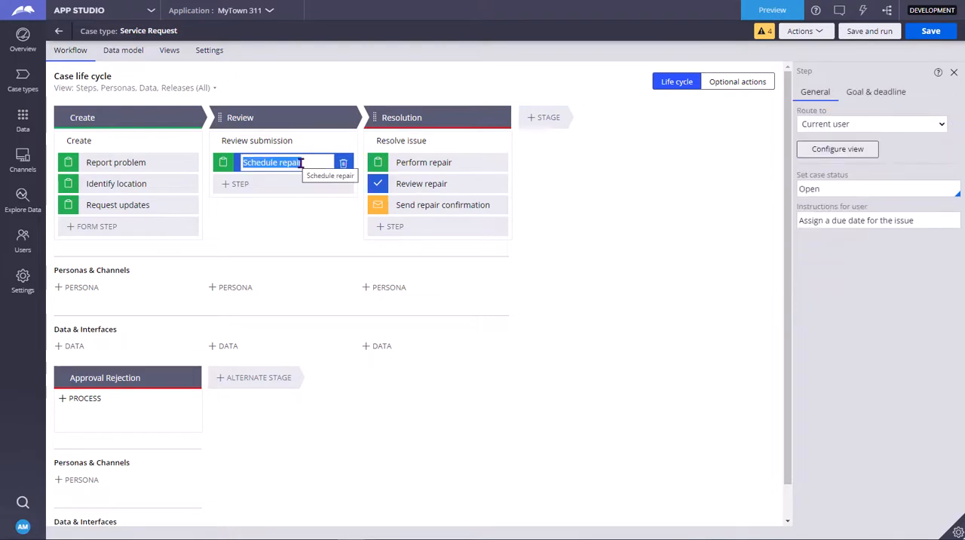
pyautogui.click(302, 163)
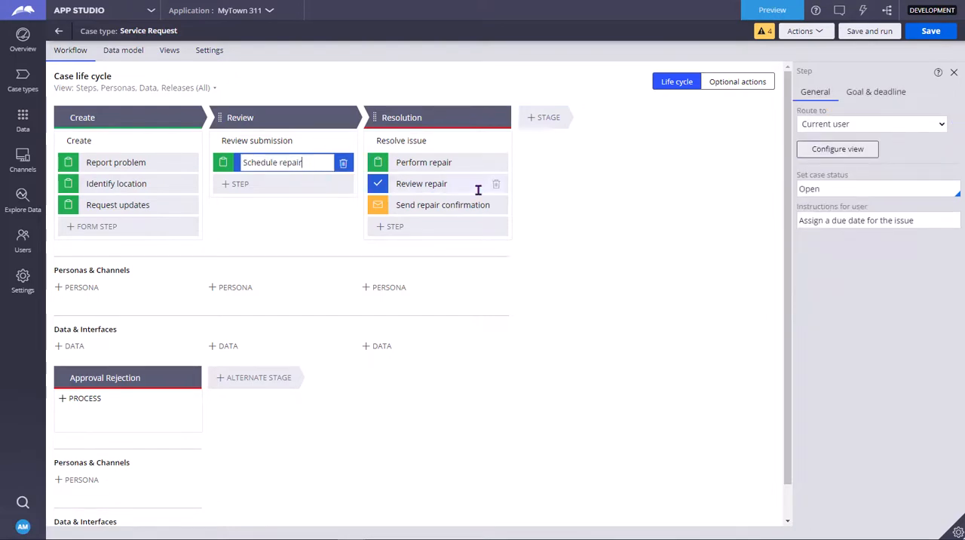
pyautogui.click(831, 151)
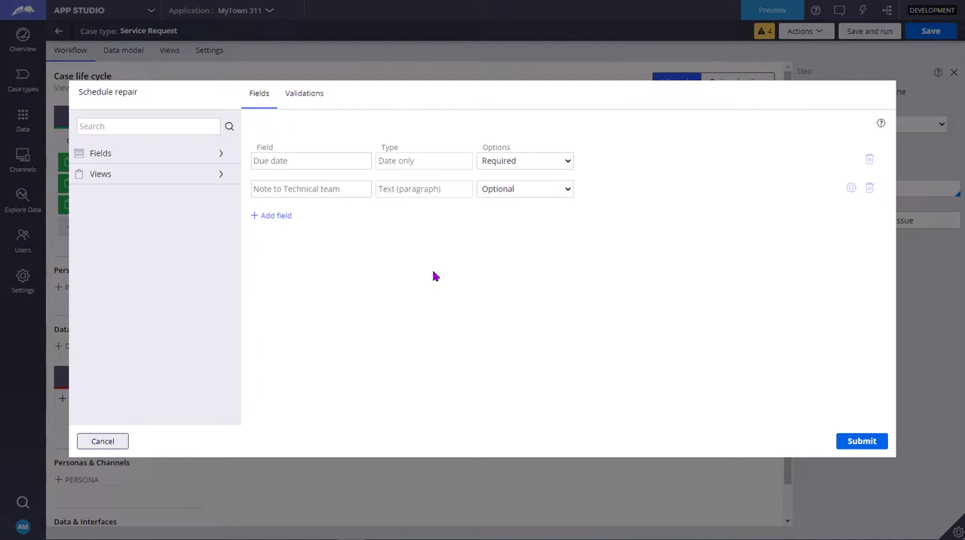
# - Add a single-line text field named "details" to the Schedule repair view and continue to another field
pyautogui.click(277, 215)
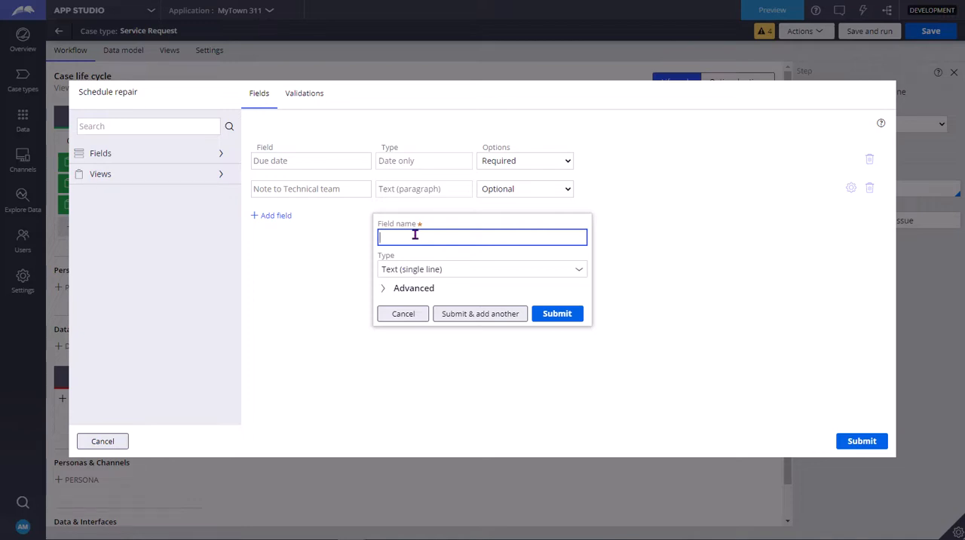
pyautogui.write('details')
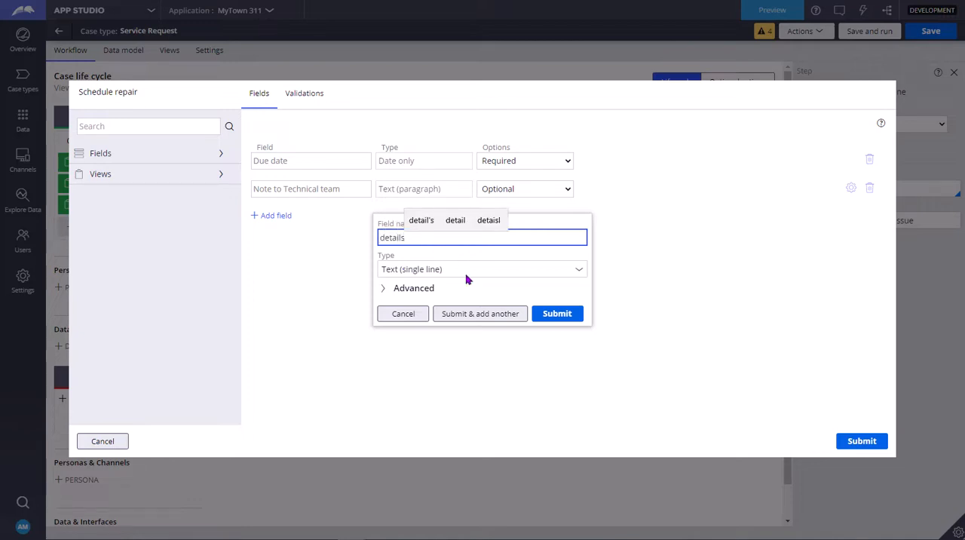
pyautogui.click(486, 315)
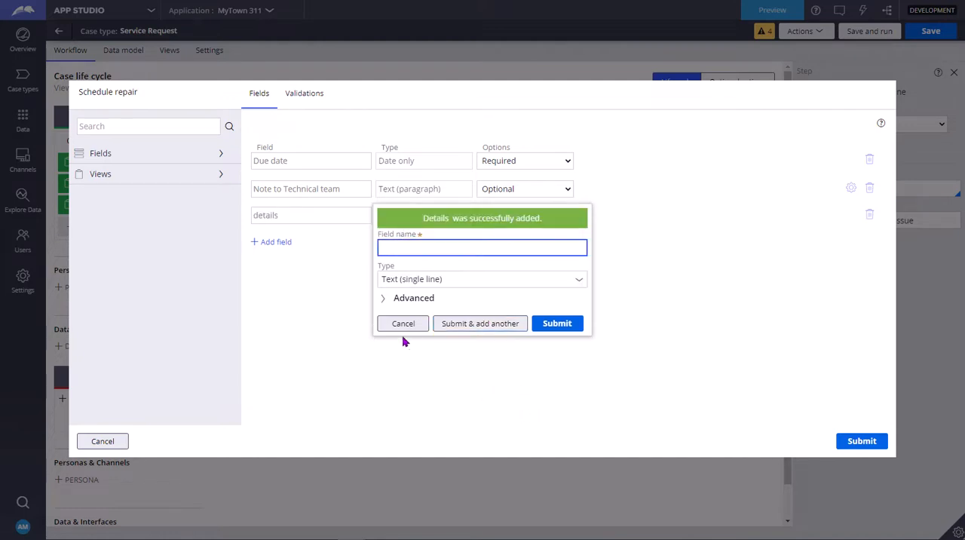
# - Dismiss the blank additional field form and set the details field's option to Calculated (read-only)
pyautogui.click(399, 330)
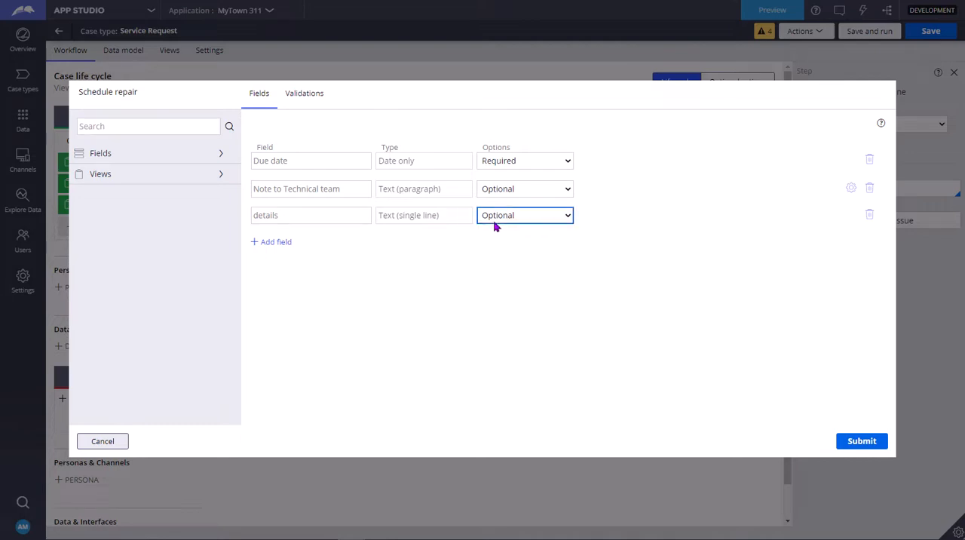
pyautogui.click(513, 216)
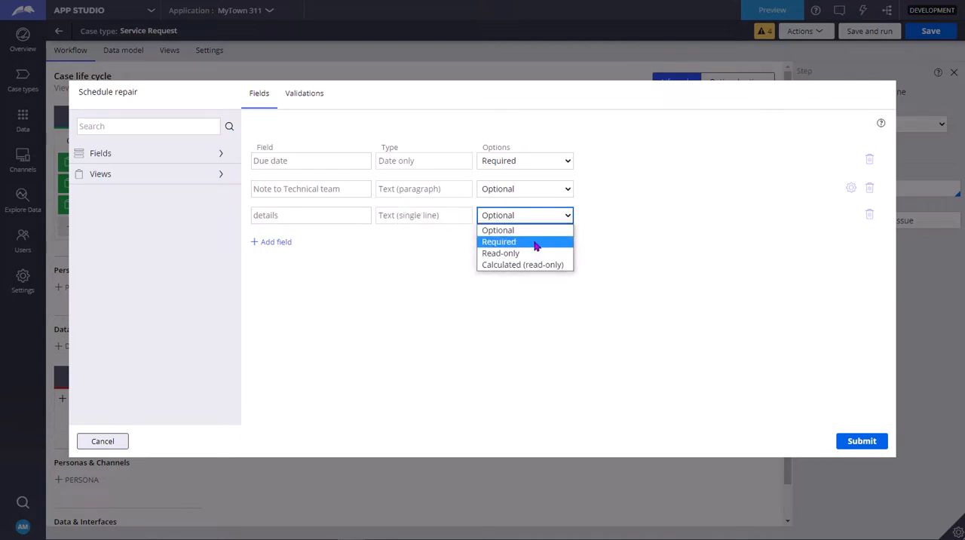
pyautogui.click(530, 266)
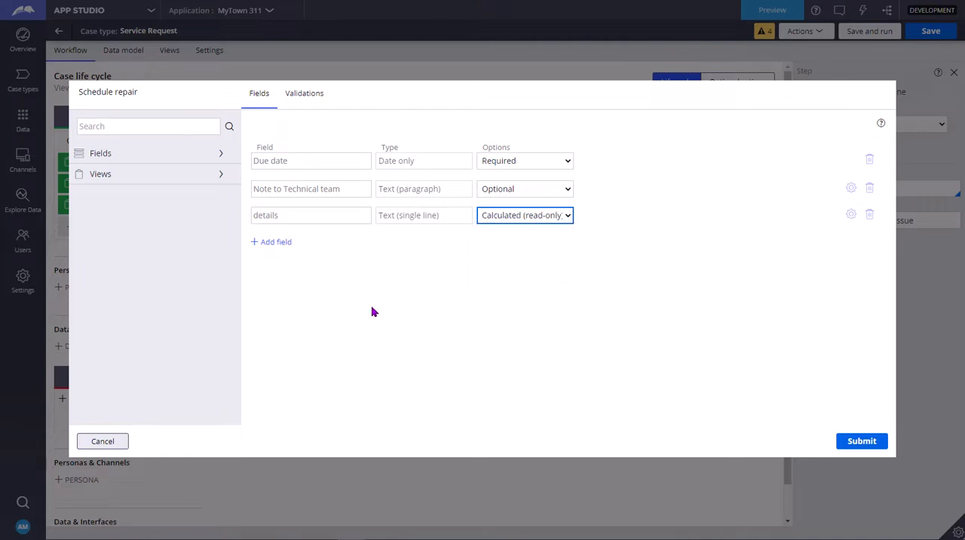
# - Start another field in the Schedule repair view and examine the full list of available field types
pyautogui.click(261, 246)
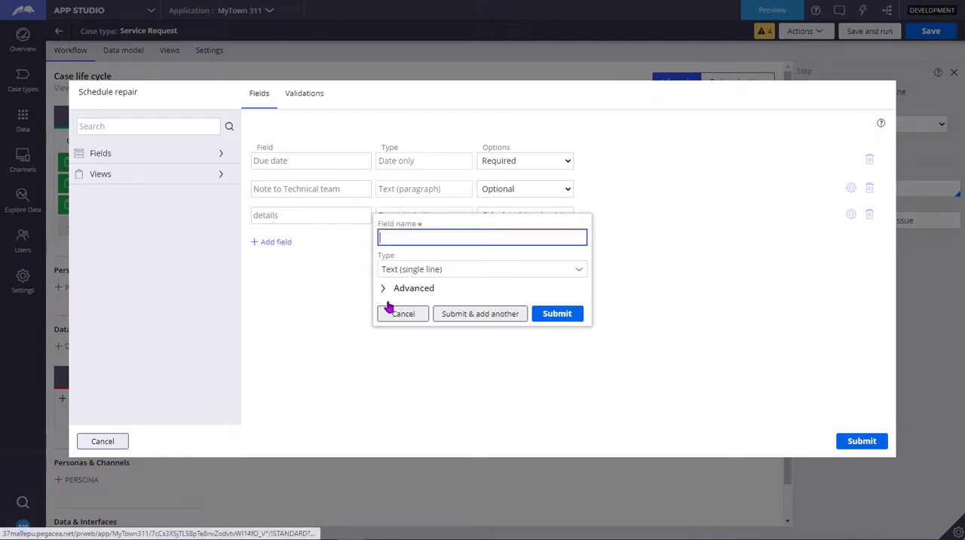
pyautogui.click(580, 270)
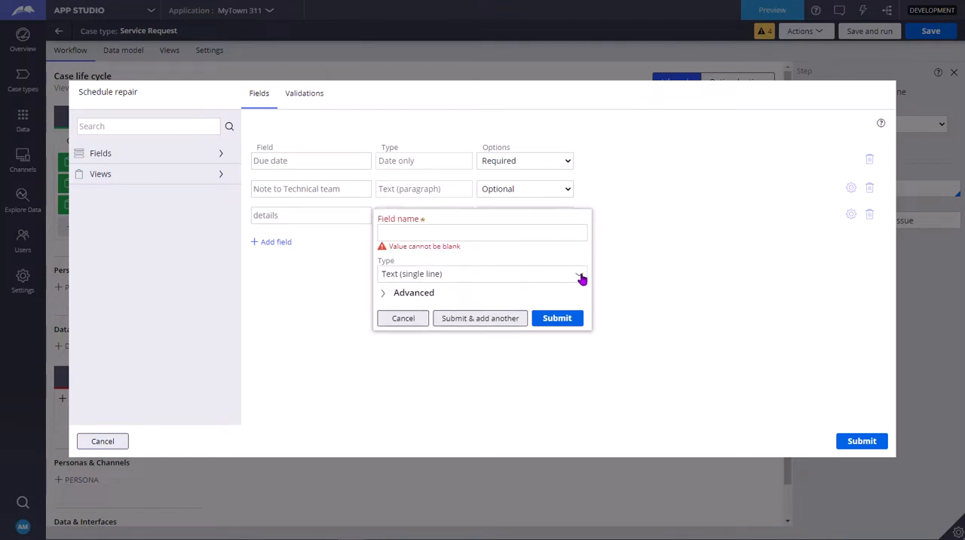
pyautogui.click(581, 276)
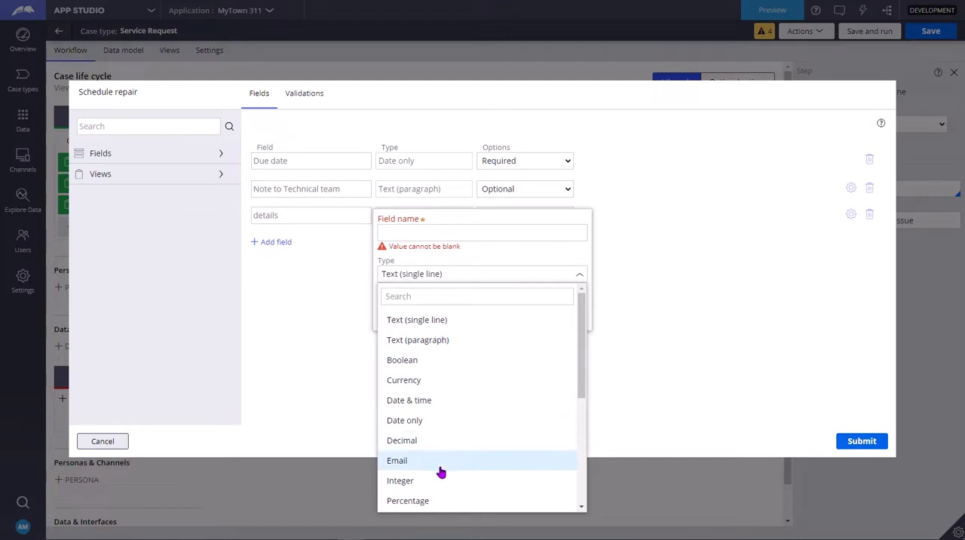
pyautogui.scroll(-5, 438, 460)
pyautogui.scroll(5, 434, 471)
pyautogui.scroll(-5, 457, 428)
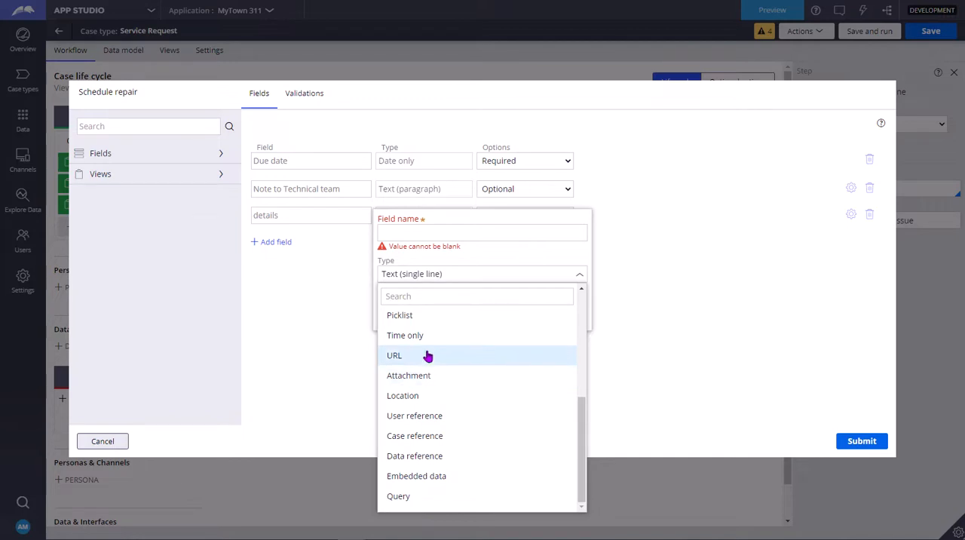
pyautogui.scroll(1, 429, 356)
pyautogui.scroll(1, 428, 356)
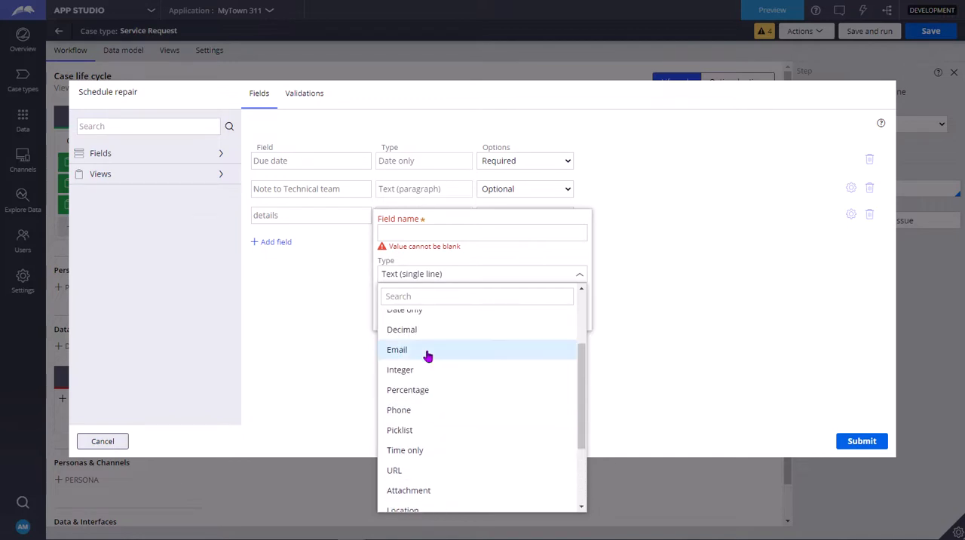
pyautogui.scroll(-2, 428, 356)
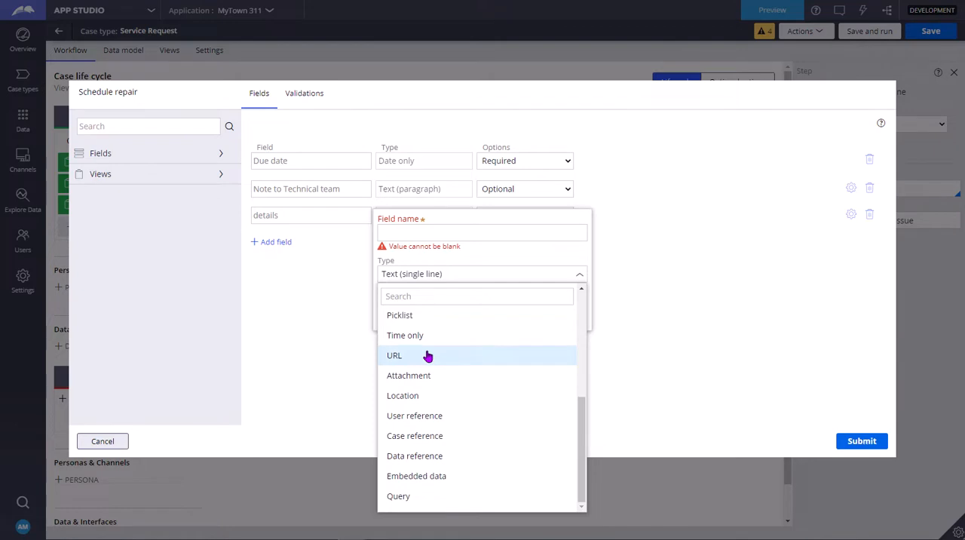
# - Try the Case reference type for the new field with Service Request as its case type
pyautogui.click(443, 442)
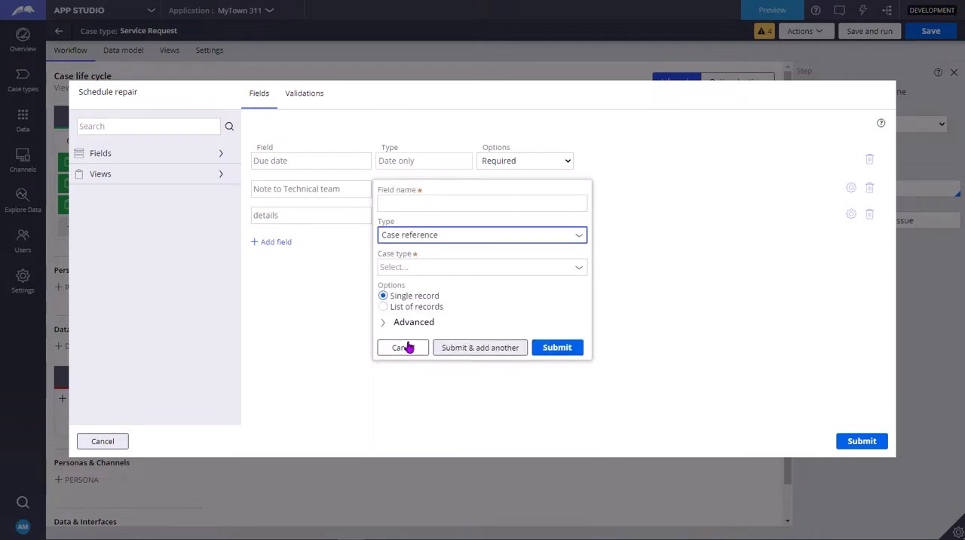
pyautogui.click(581, 268)
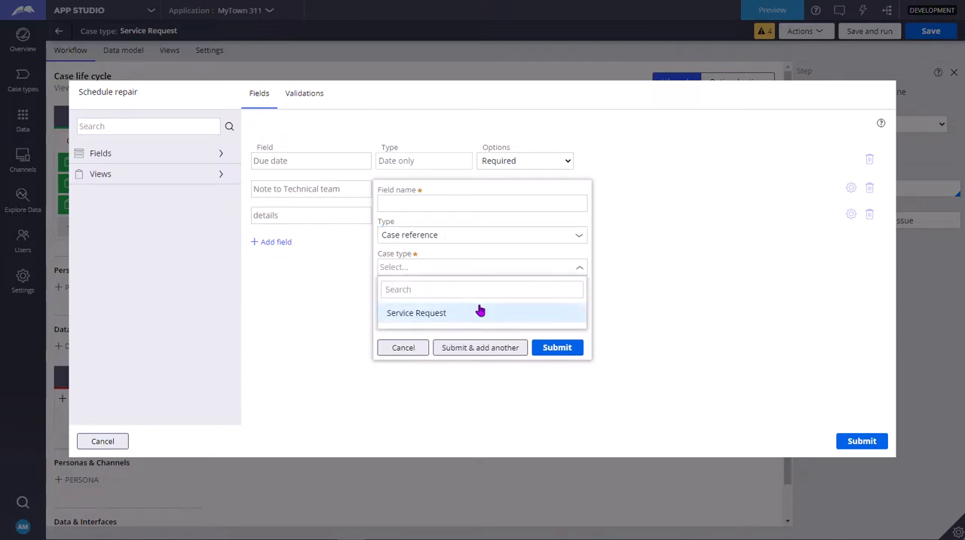
pyautogui.click(428, 313)
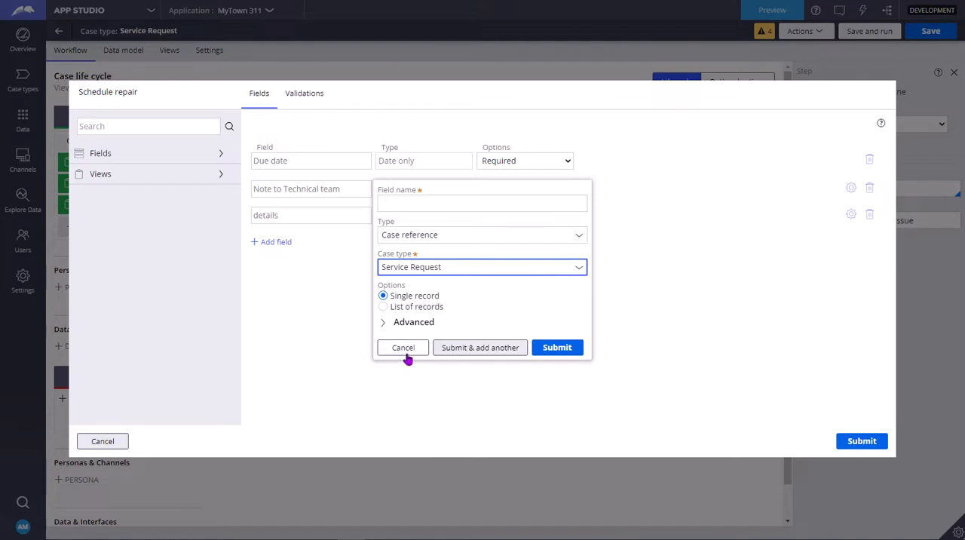
# - Switch the new field's type to Embedded data and view the data objects it can use
pyautogui.click(582, 242)
pyautogui.click(581, 242)
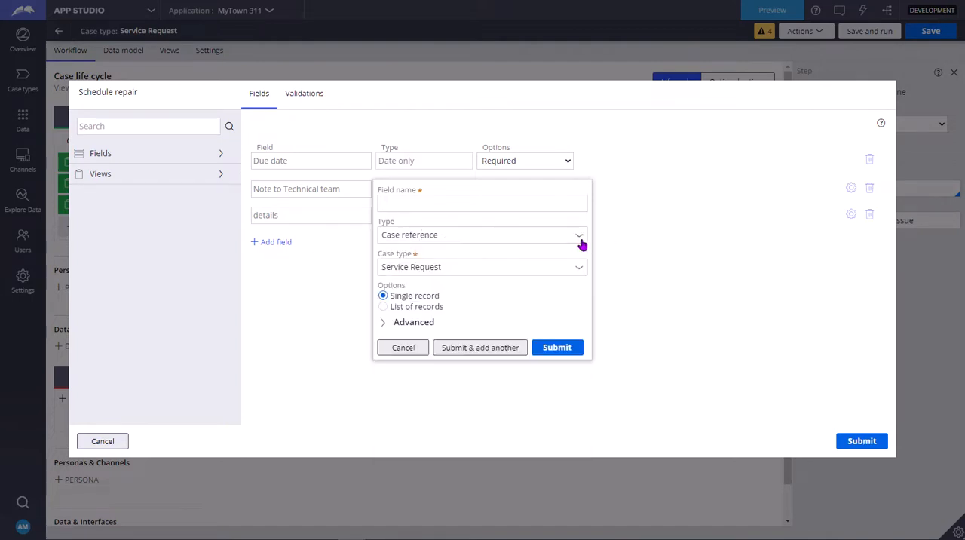
pyautogui.click(582, 242)
pyautogui.scroll(-5, 532, 407)
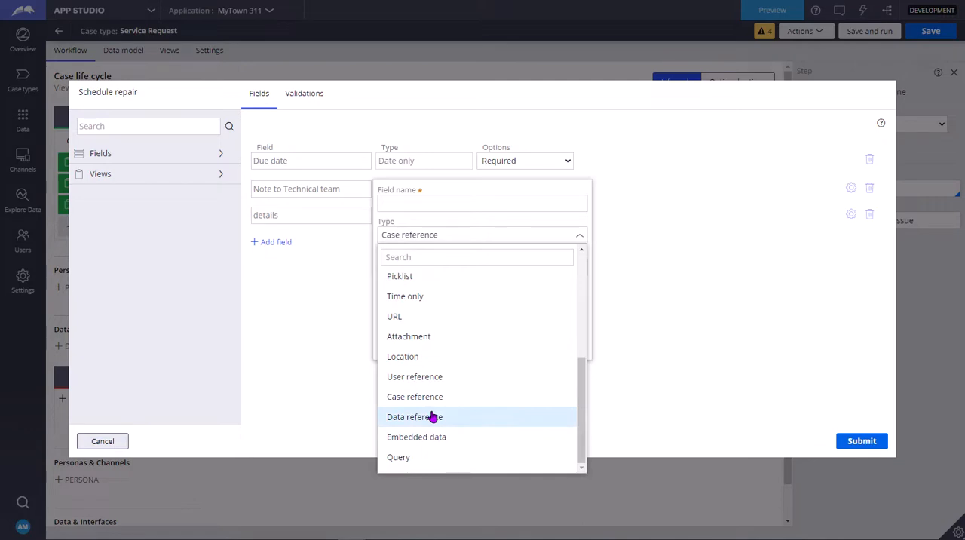
pyautogui.click(431, 437)
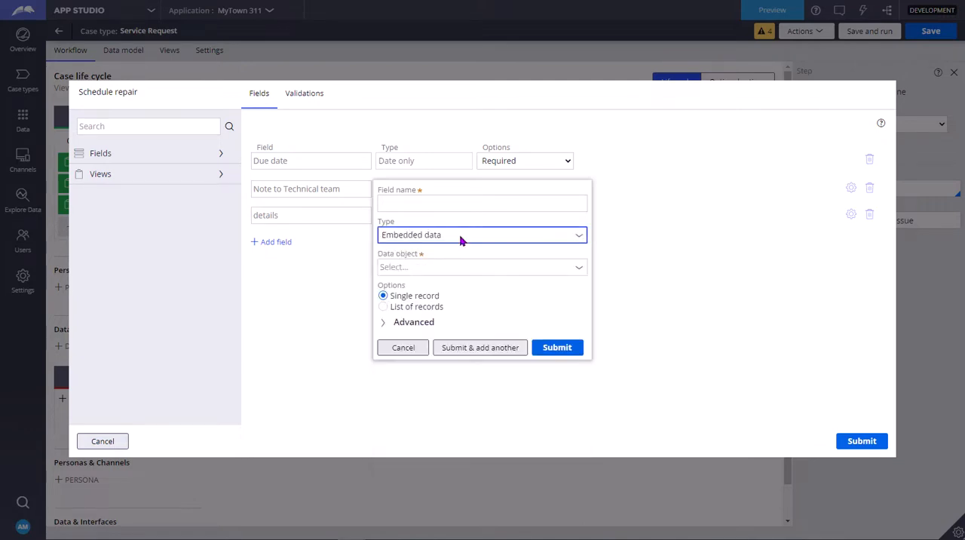
pyautogui.click(578, 272)
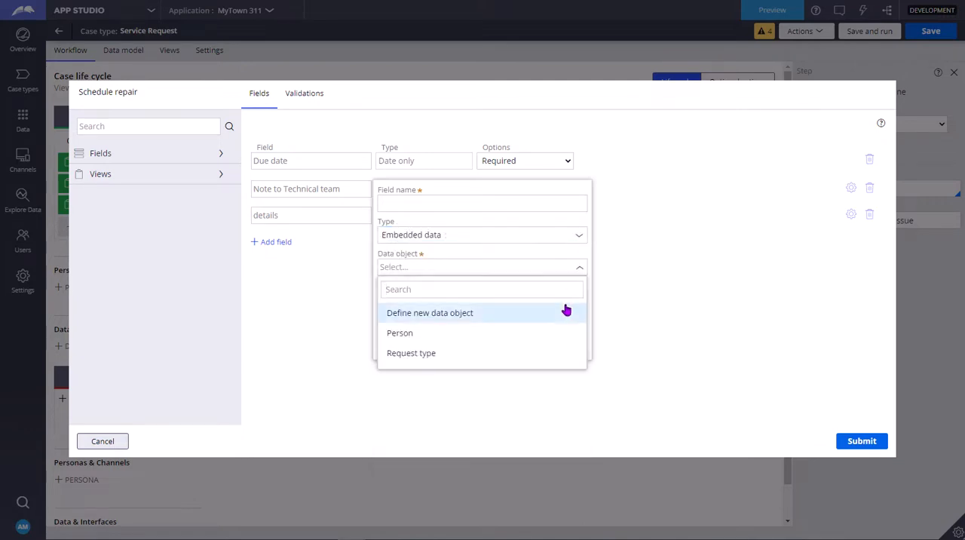
# - Try the Query type for the new field, view its data page choices for a single record, and discard the field
pyautogui.click(578, 237)
pyautogui.scroll(-5, 479, 410)
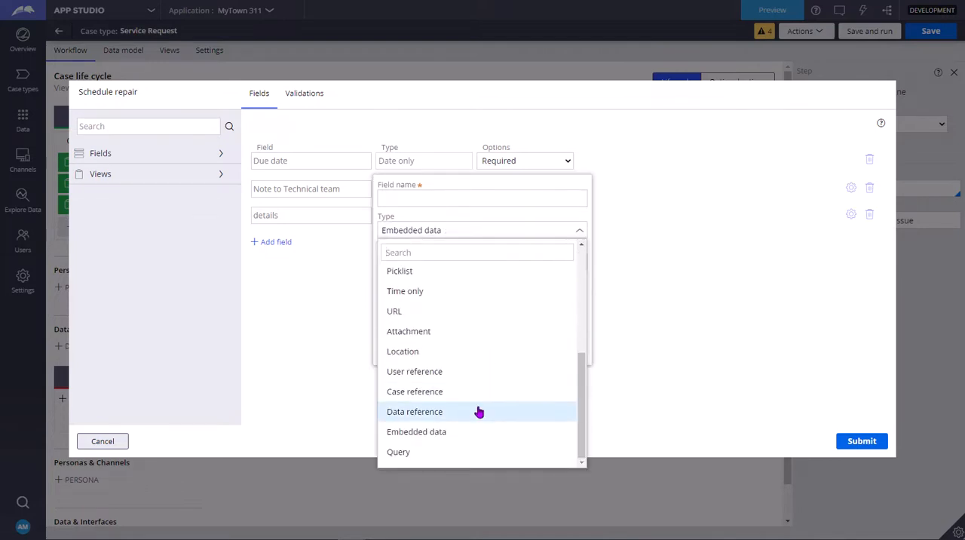
pyautogui.click(441, 455)
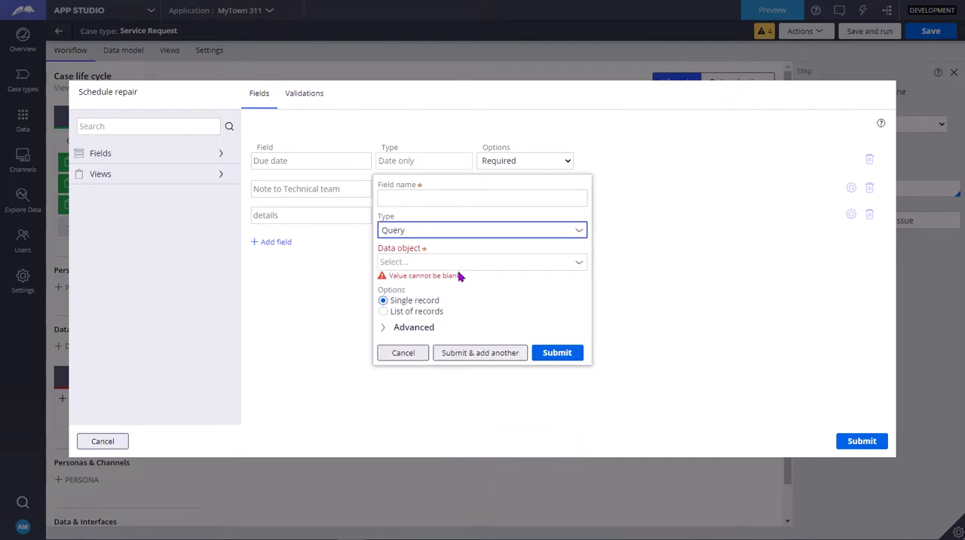
pyautogui.click(456, 305)
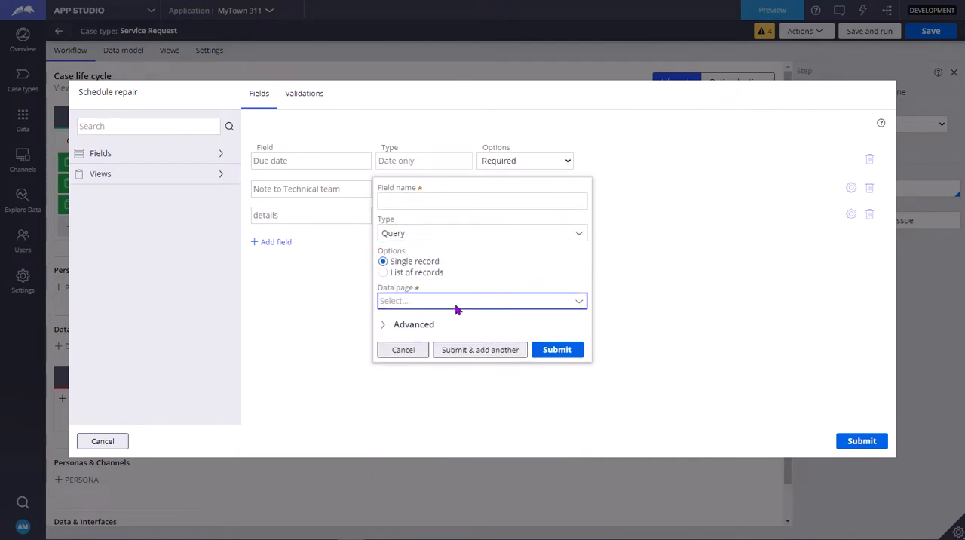
pyautogui.click(579, 304)
pyautogui.click(581, 302)
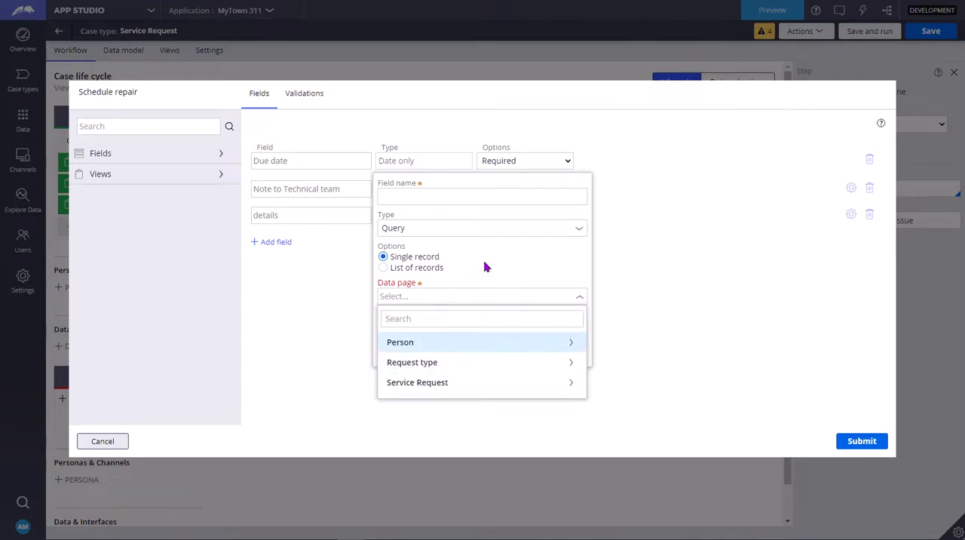
pyautogui.click(451, 256)
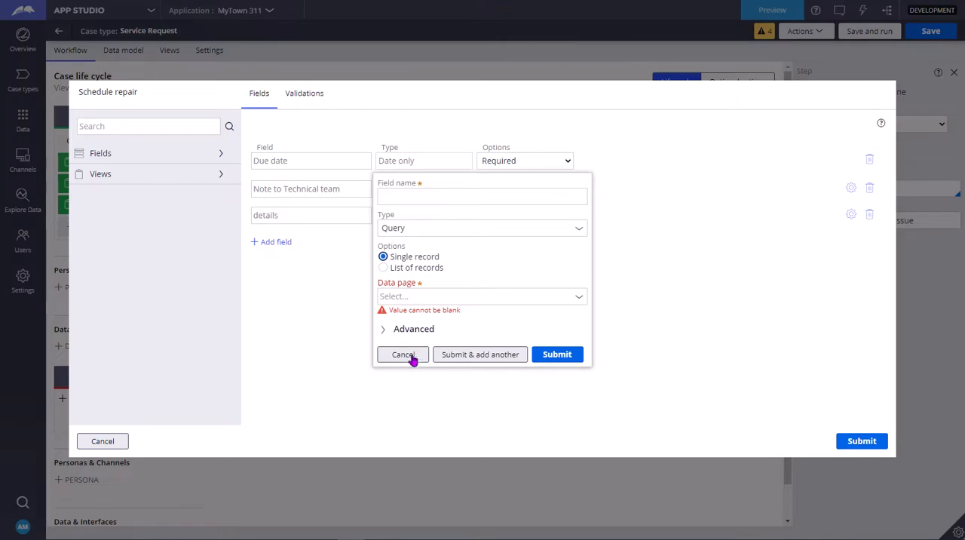
pyautogui.click(405, 356)
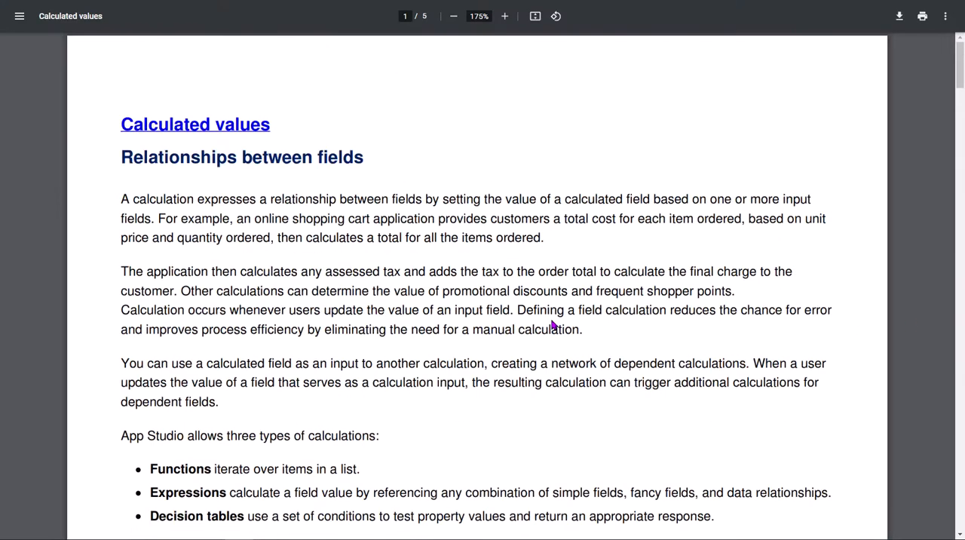
# - Read the three calculation types and the Total Cost example in the Calculated values PDF
pyautogui.scroll(-3, 552, 324)
pyautogui.scroll(-2, 552, 325)
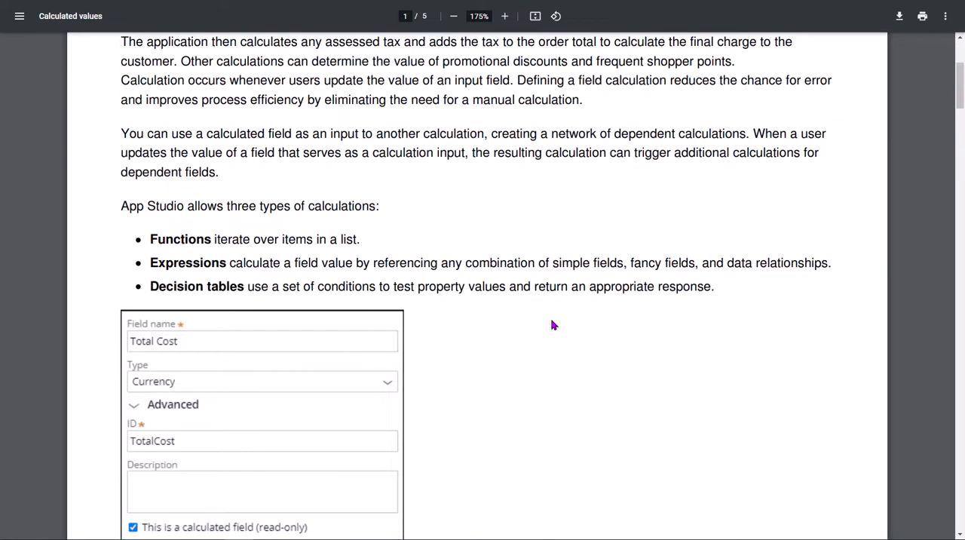
pyautogui.scroll(-2, 552, 324)
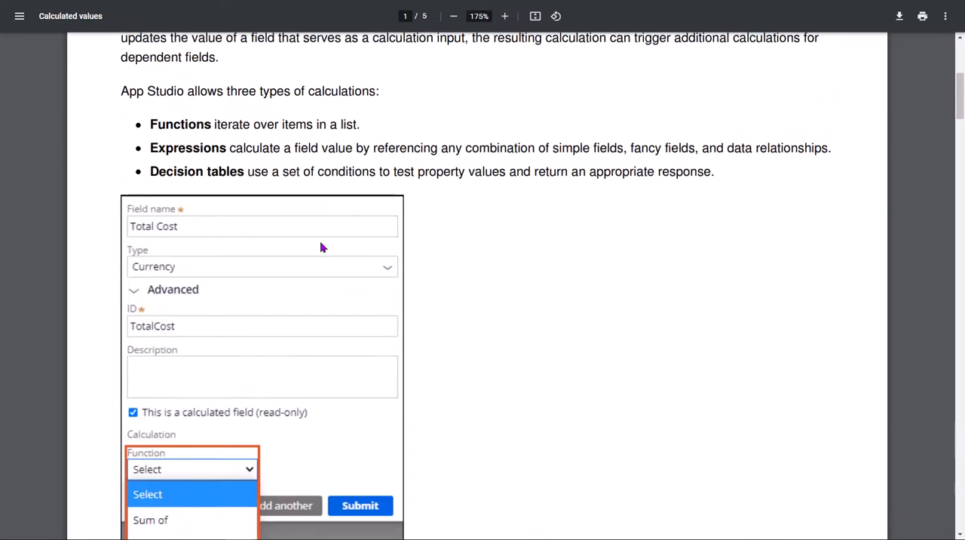
pyautogui.doubleClick(192, 125)
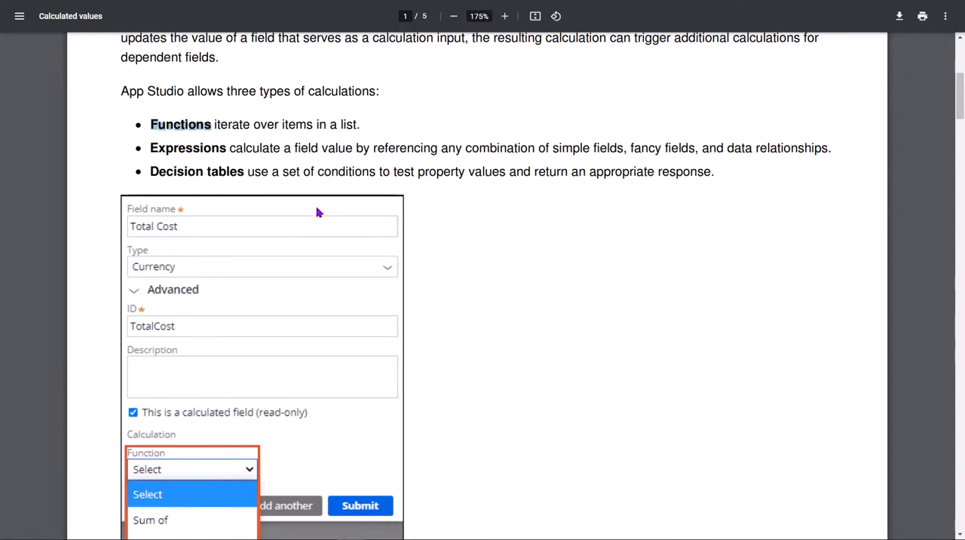
pyautogui.scroll(-2, 477, 223)
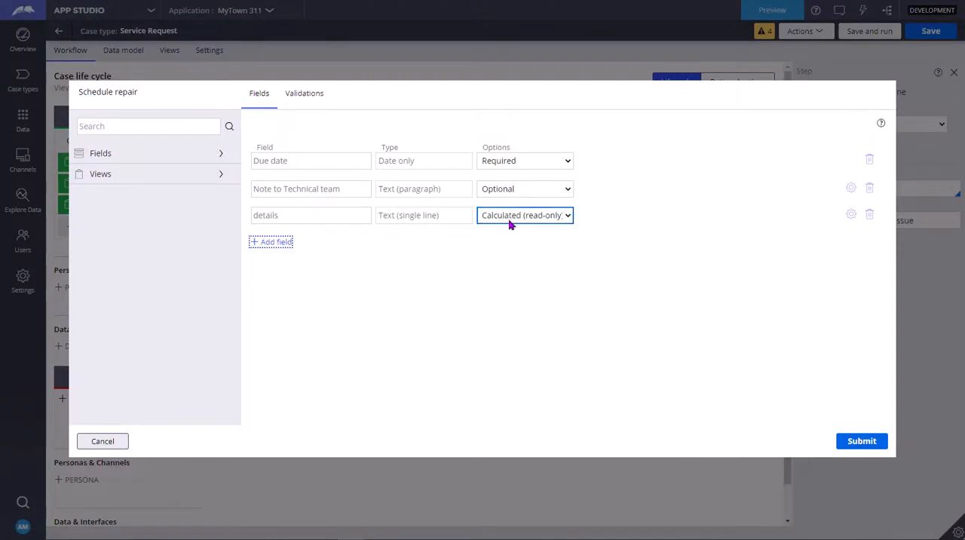
# - Open the calculation settings of the details field in the Schedule repair view
pyautogui.click(511, 218)
pyautogui.click(511, 220)
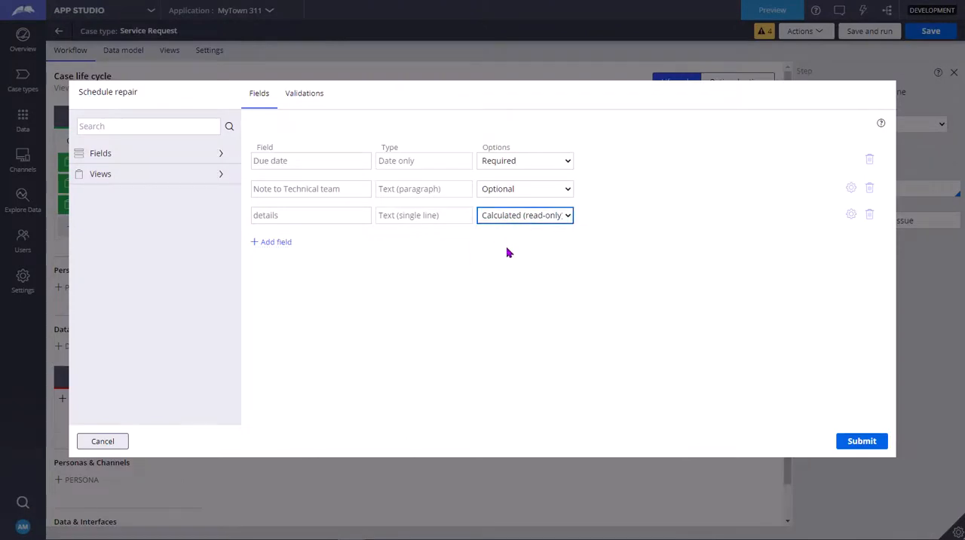
pyautogui.click(850, 216)
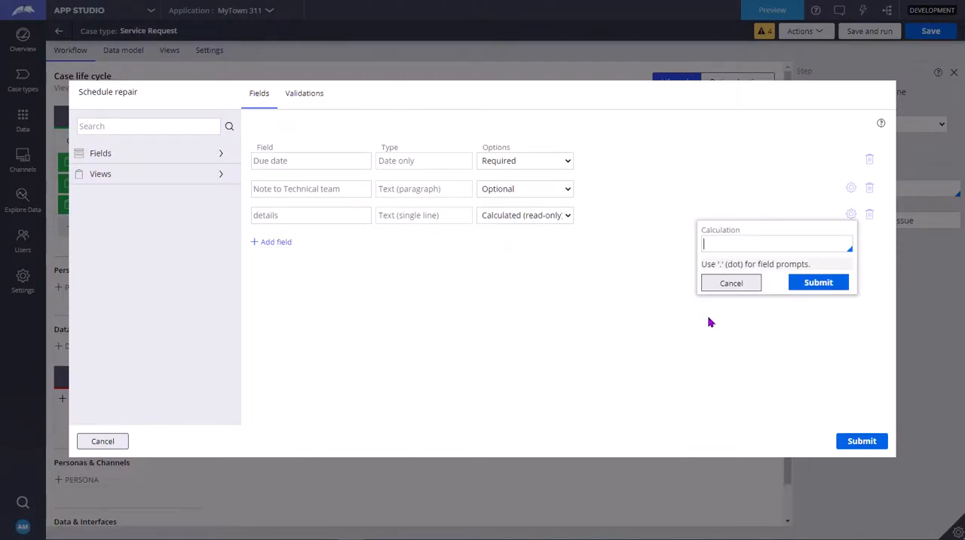
pyautogui.click(746, 245)
pyautogui.doubleClick(268, 219)
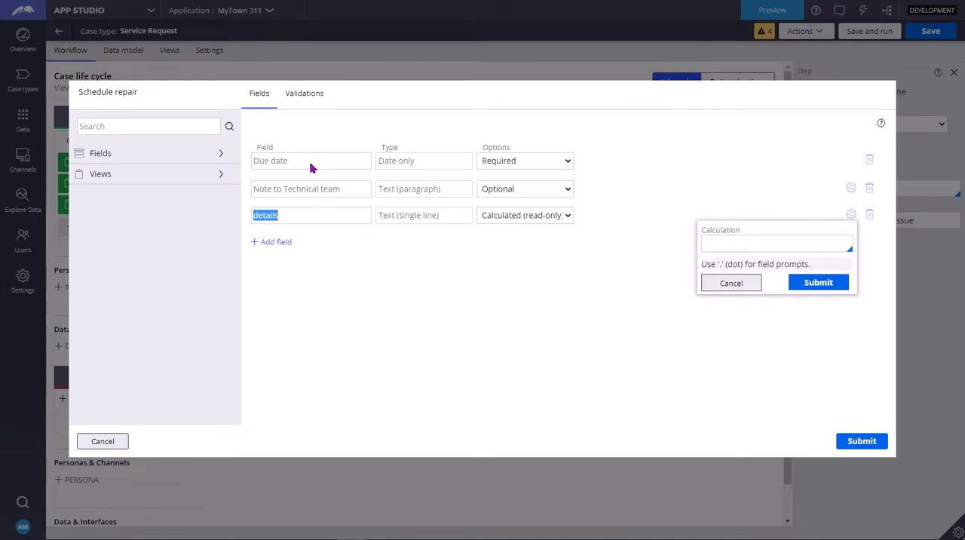
pyautogui.click(782, 244)
pyautogui.moveTo(290, 163); pyautogui.dragTo(254, 164)
pyautogui.moveTo(331, 193); pyautogui.dragTo(252, 189)
pyautogui.doubleClick(282, 218)
# - Enter .DueDate as the first term of the details field's calculation
pyautogui.click(733, 248)
pyautogui.write('.')
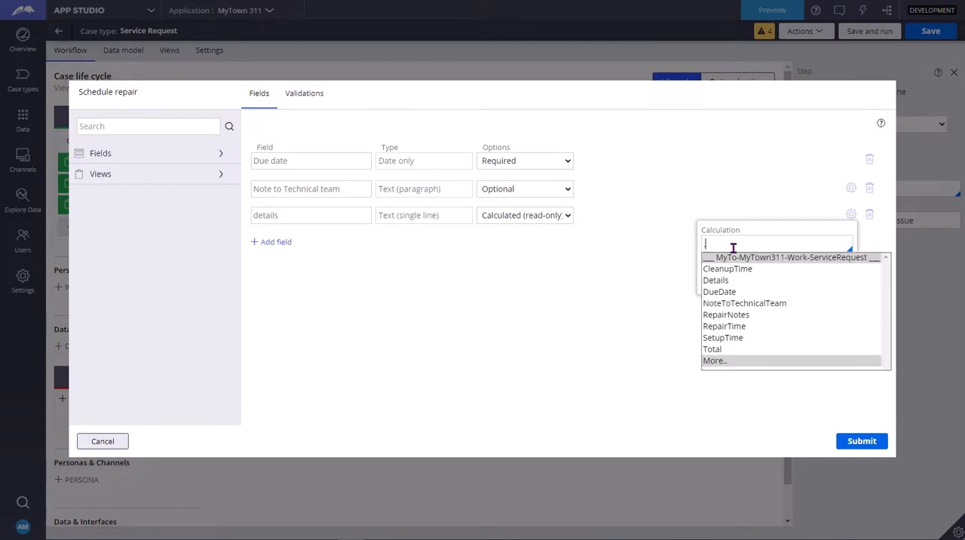
pyautogui.write('D')
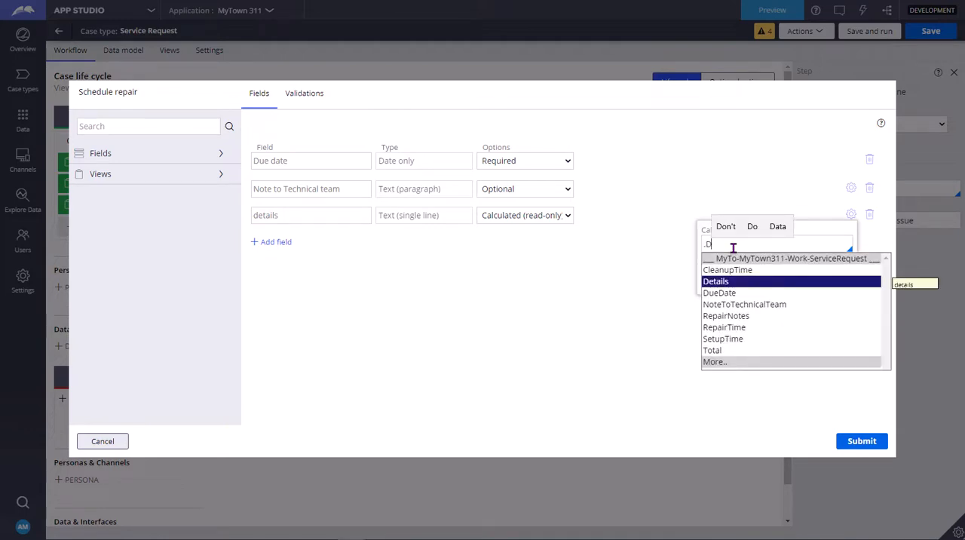
pyautogui.press('Down')
pyautogui.press('Return')
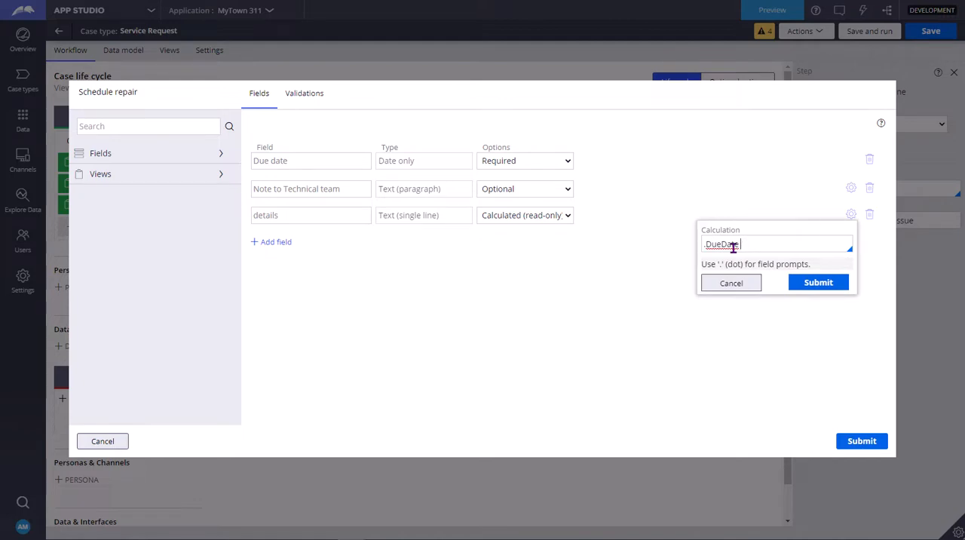
# - Extend the details field's calculation with + .NoteToTechnicalTeam
pyautogui.write('+ .')
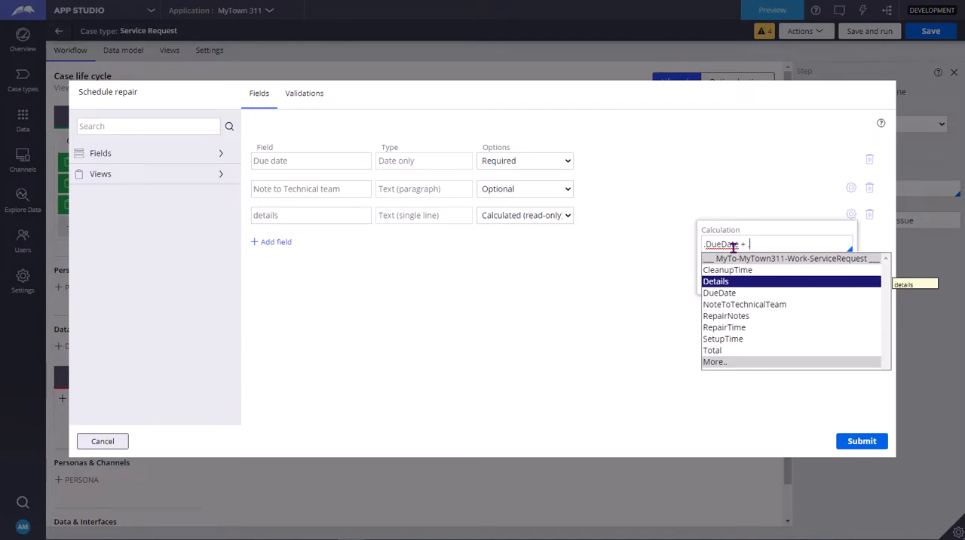
pyautogui.press('Down')
pyautogui.press('Down')
pyautogui.press('Down')
pyautogui.press('Down')
pyautogui.press('Down')
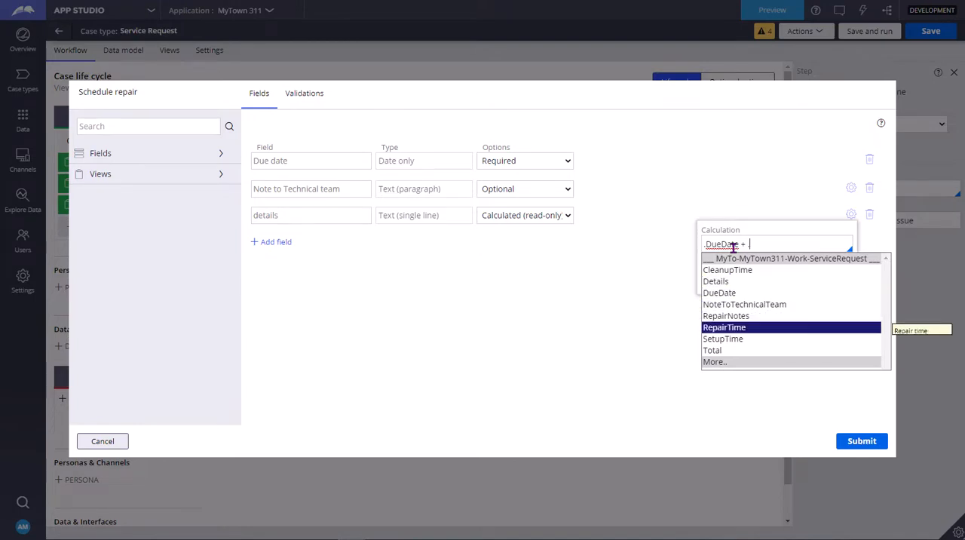
pyautogui.press('Up')
pyautogui.press('Up')
pyautogui.press('Up')
pyautogui.press('Return')
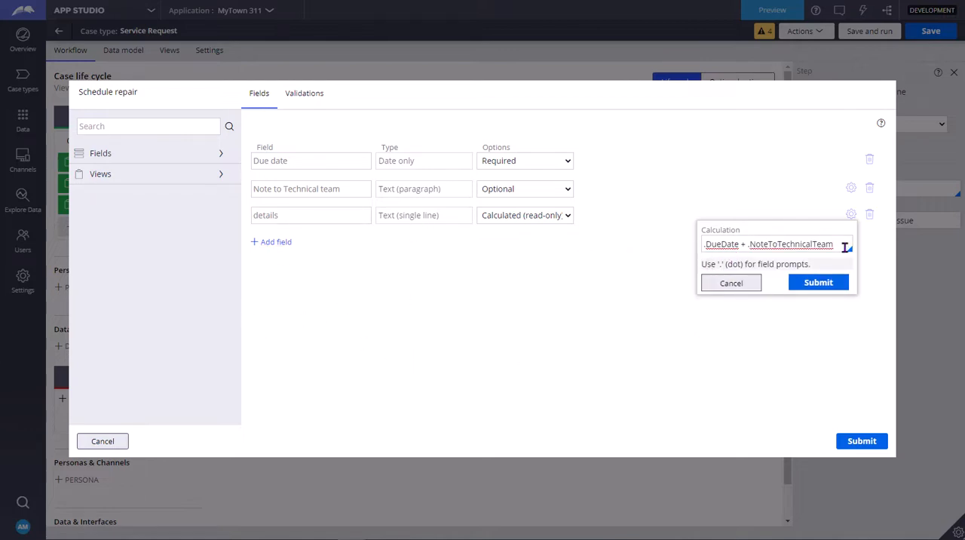
# - Cancel the calculation entry for the details field in the Schedule repair view
pyautogui.click(739, 273)
pyautogui.click(733, 281)
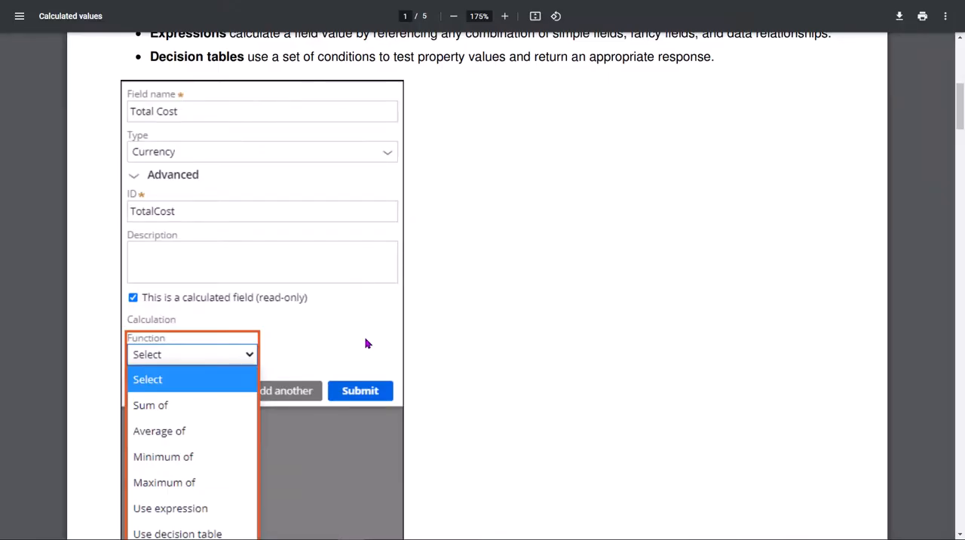
# - Switch to the Calculated values PDF and review the Total Cost field's function options and the Functions section
pyautogui.scroll(-2, 162, 339)
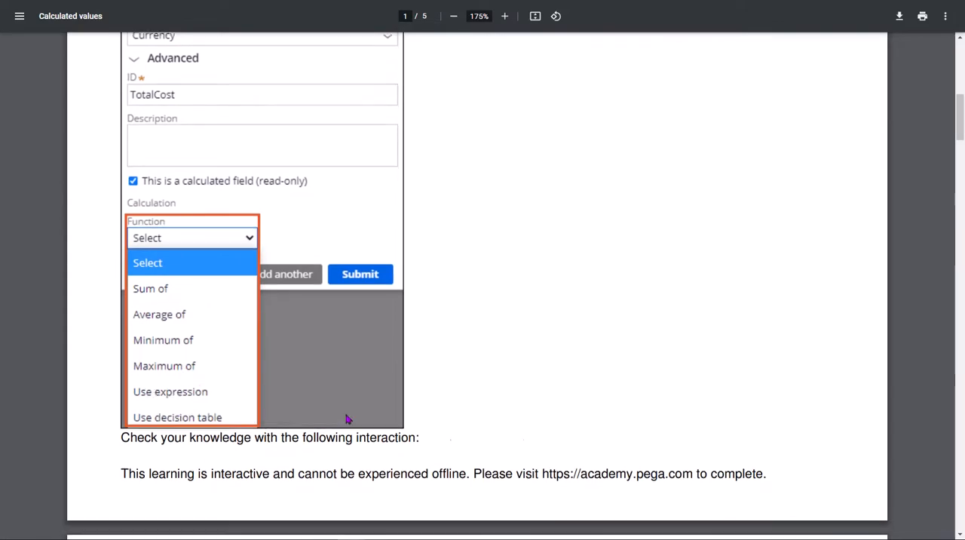
pyautogui.scroll(-3, 347, 420)
pyautogui.scroll(2, 347, 420)
pyautogui.scroll(-6, 239, 345)
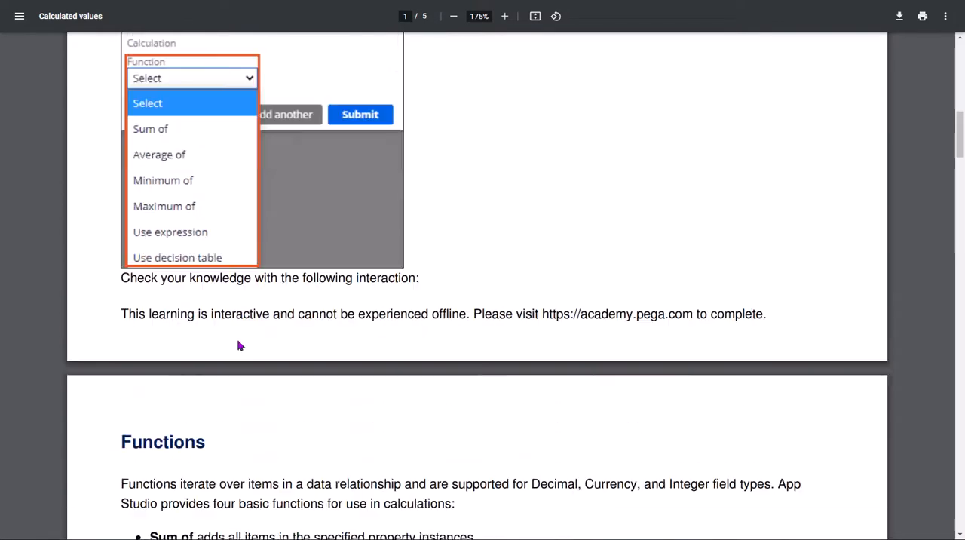
pyautogui.scroll(-12, 239, 348)
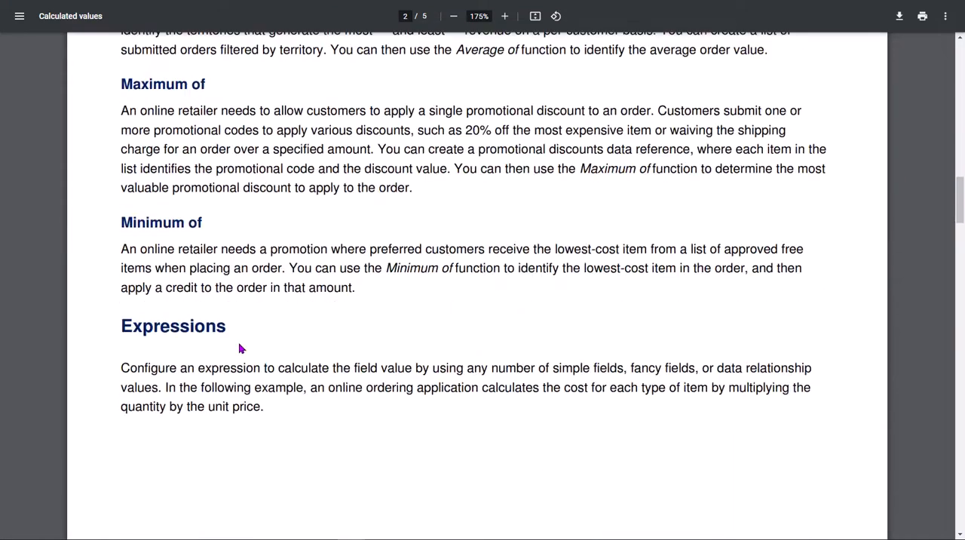
# - Examine the Expressions example with TeamHats and TeamMagnets, its Total cost field calculation and the supported operations
pyautogui.scroll(-1, 240, 347)
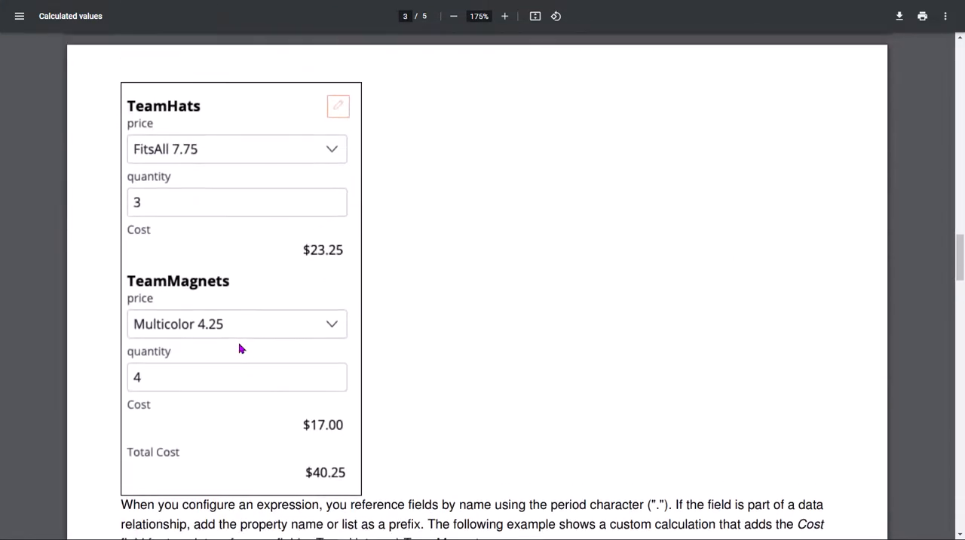
pyautogui.scroll(1, 240, 345)
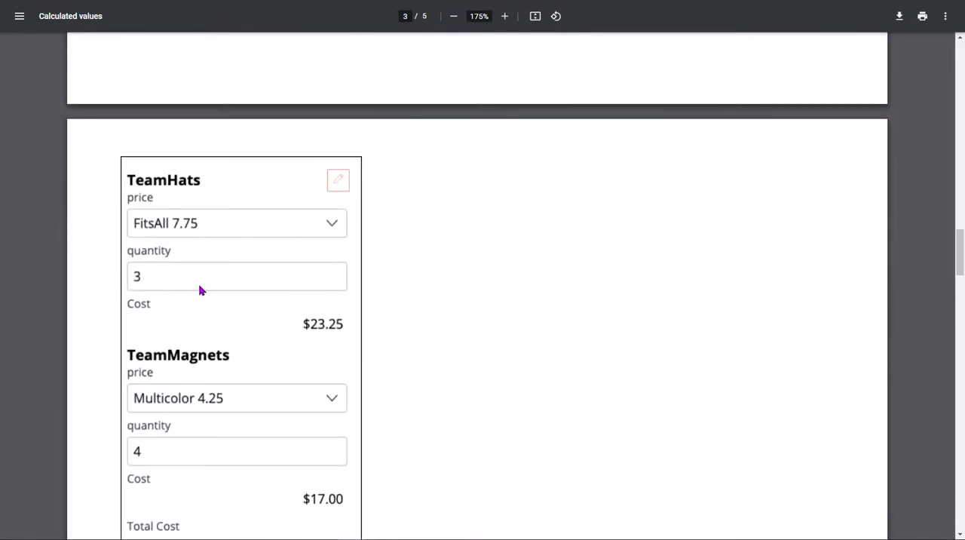
pyautogui.scroll(-1, 252, 433)
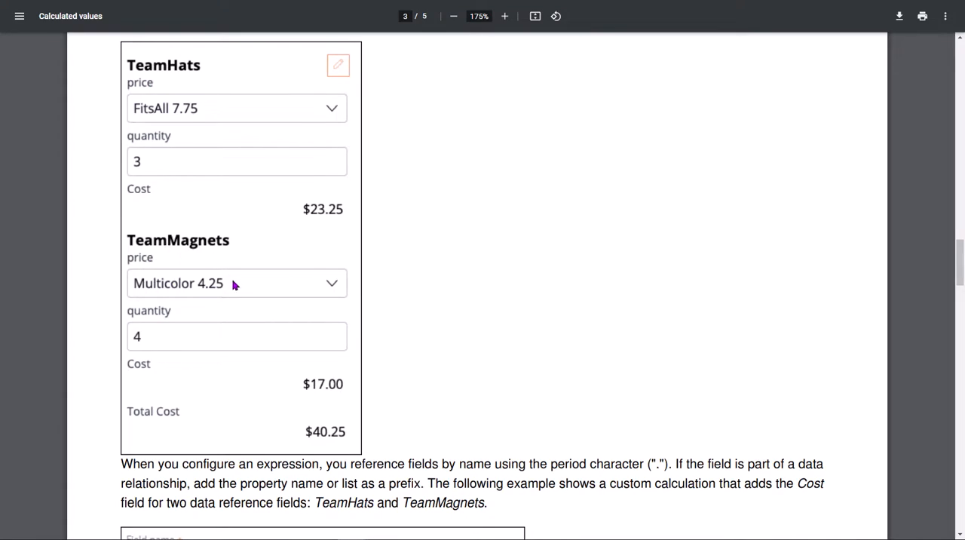
pyautogui.scroll(-1, 494, 421)
pyautogui.scroll(-3, 491, 423)
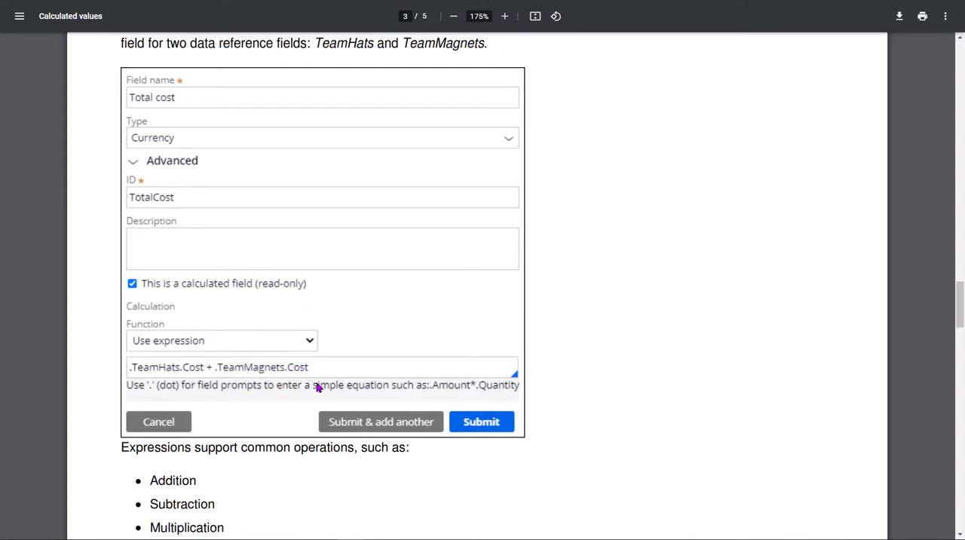
pyautogui.scroll(-6, 257, 392)
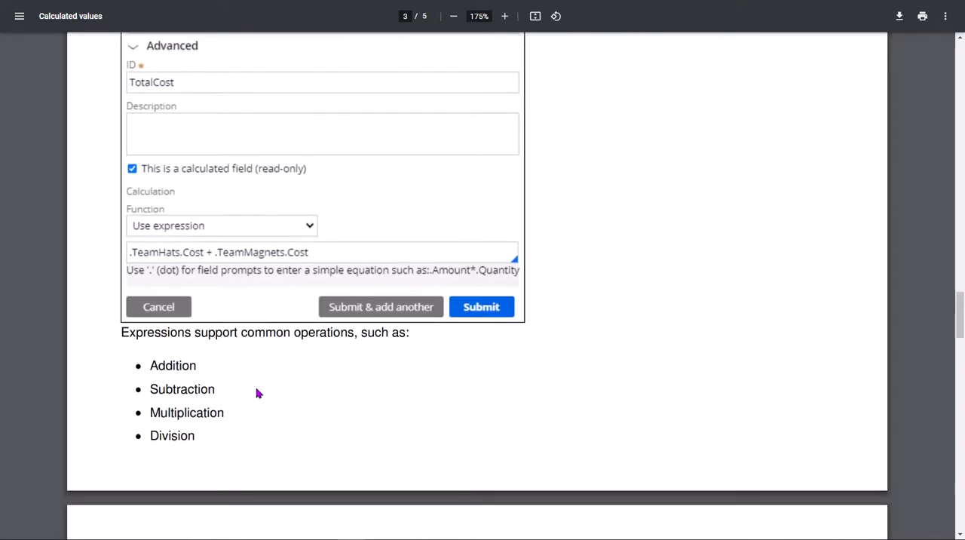
pyautogui.scroll(2, 256, 392)
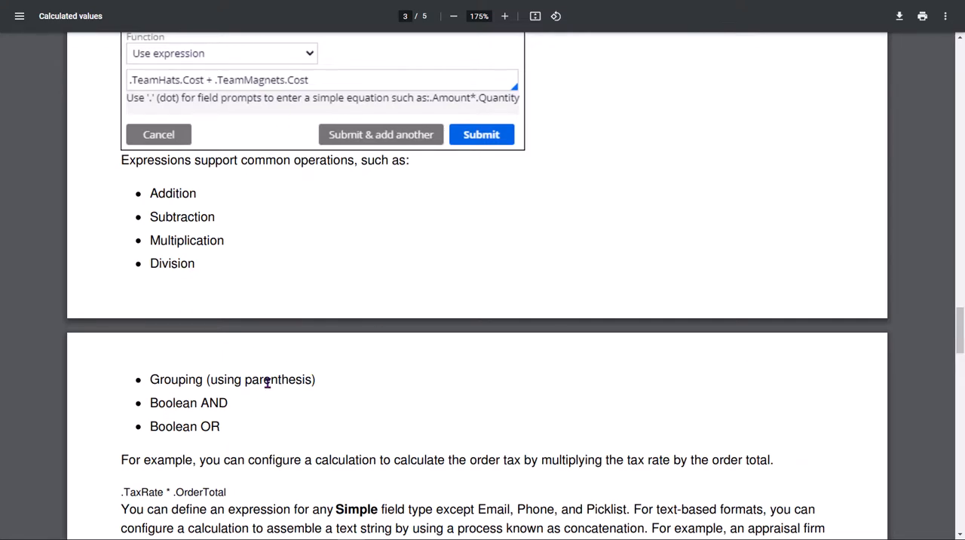
# - Read the text concatenation example and the Decision tables and Calculation networks sections of the PDF
pyautogui.scroll(-3, 411, 401)
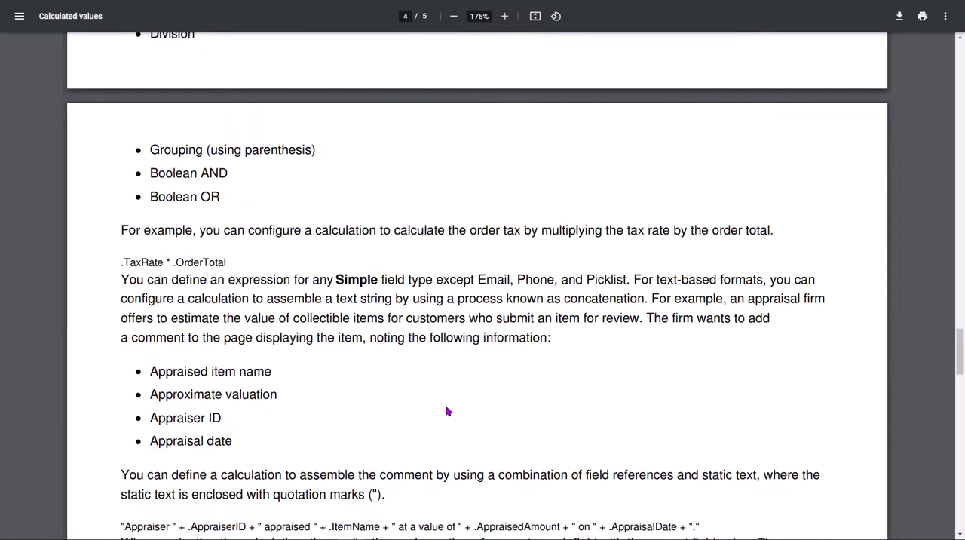
pyautogui.scroll(-4, 446, 411)
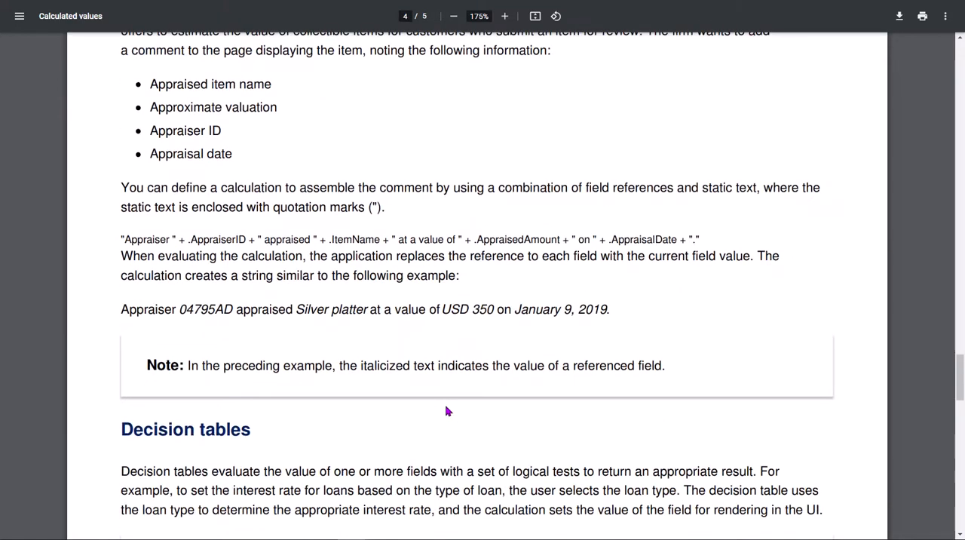
pyautogui.scroll(-5, 446, 411)
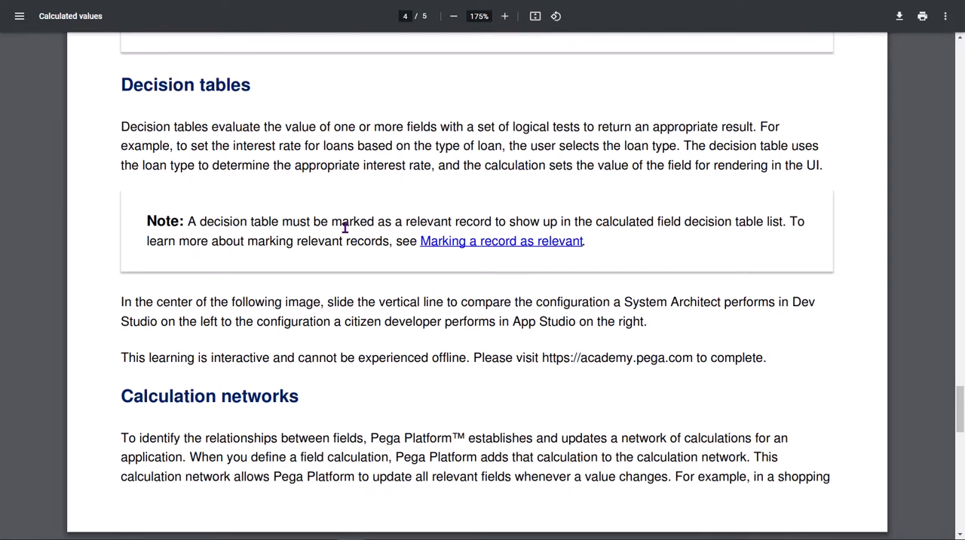
pyautogui.scroll(-2, 345, 227)
pyautogui.scroll(3, 344, 226)
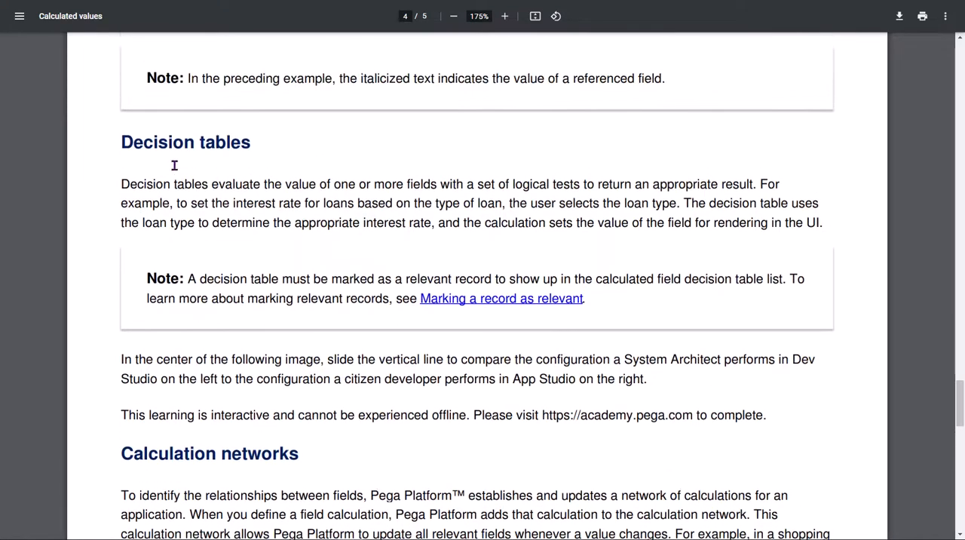
pyautogui.tripleClick(151, 149)
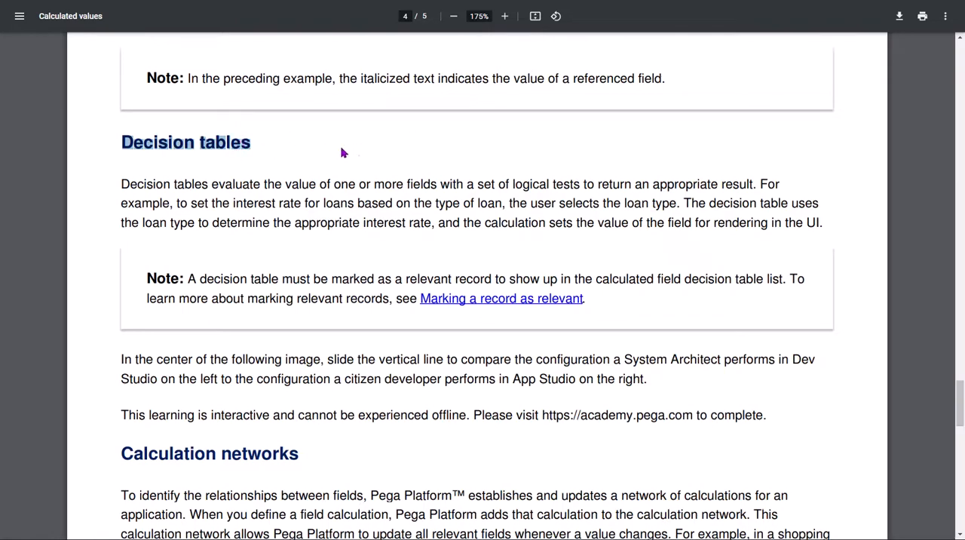
pyautogui.scroll(-3, 482, 287)
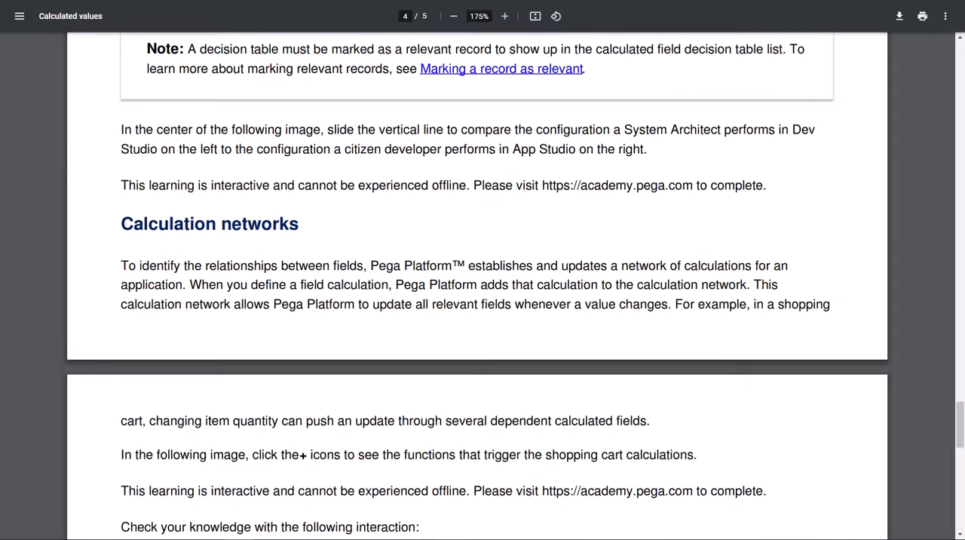